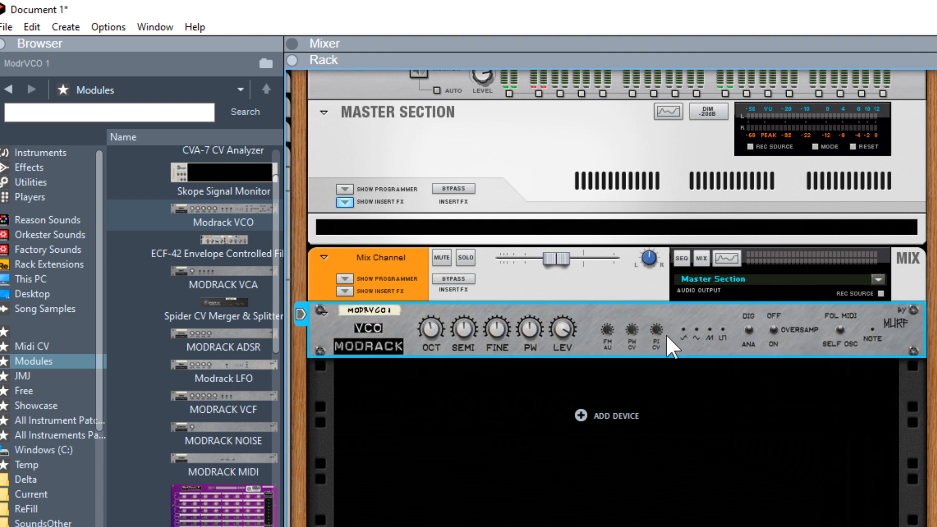
# Add an ECF-42 filter, a Modrack VCA and a Spider CV Merger & Splitter below the Modrack VCO.
pyautogui.click(225, 246)
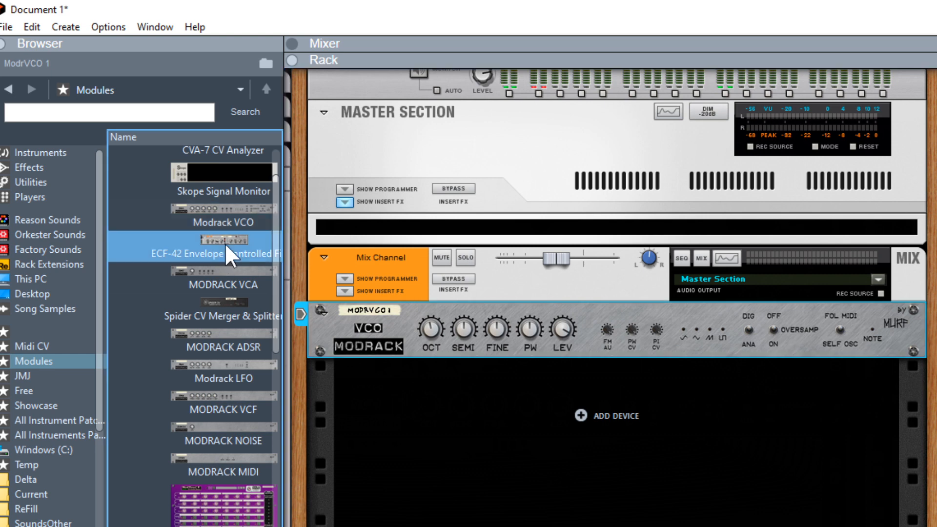
pyautogui.doubleClick(225, 243)
pyautogui.click(222, 274)
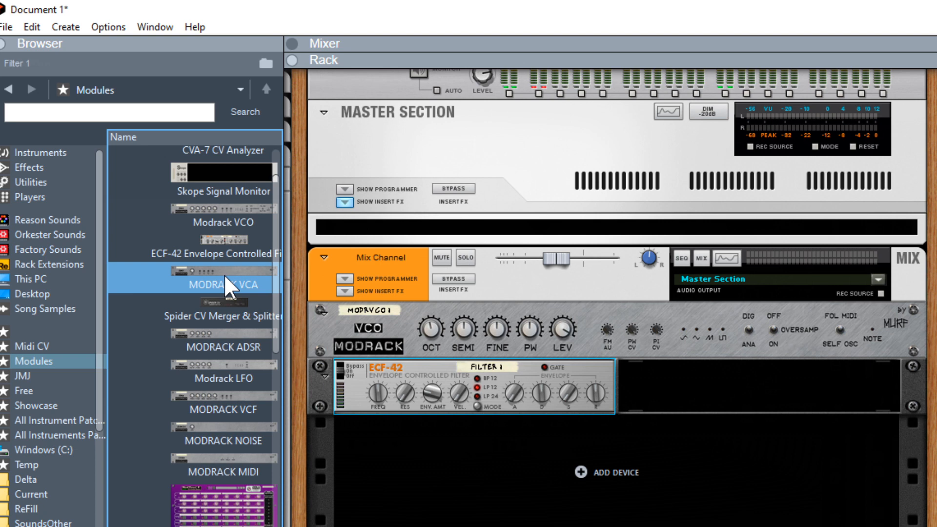
pyautogui.doubleClick(224, 274)
pyautogui.click(230, 305)
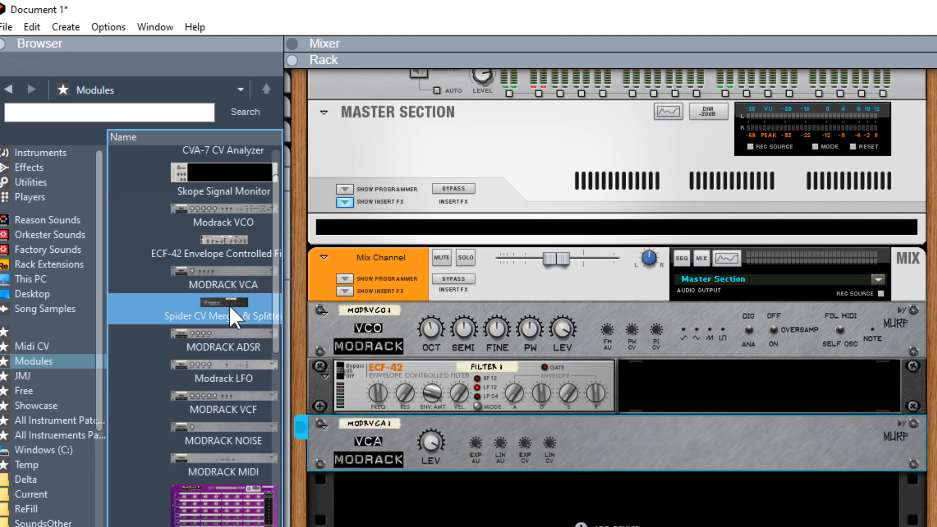
pyautogui.doubleClick(229, 305)
# Add a Modrack ADSR and a ModPanel 8 control board beneath the Spider CV.
pyautogui.click(227, 338)
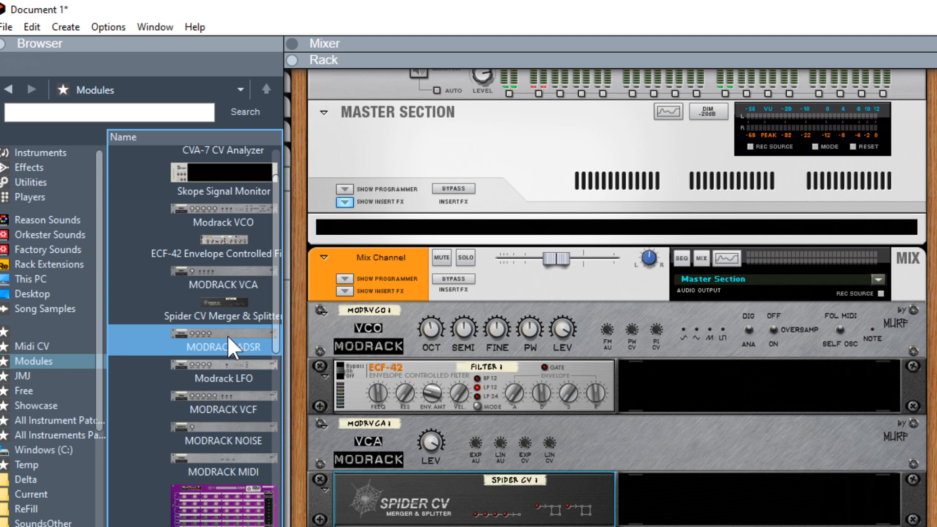
pyautogui.doubleClick(227, 335)
pyautogui.click(226, 518)
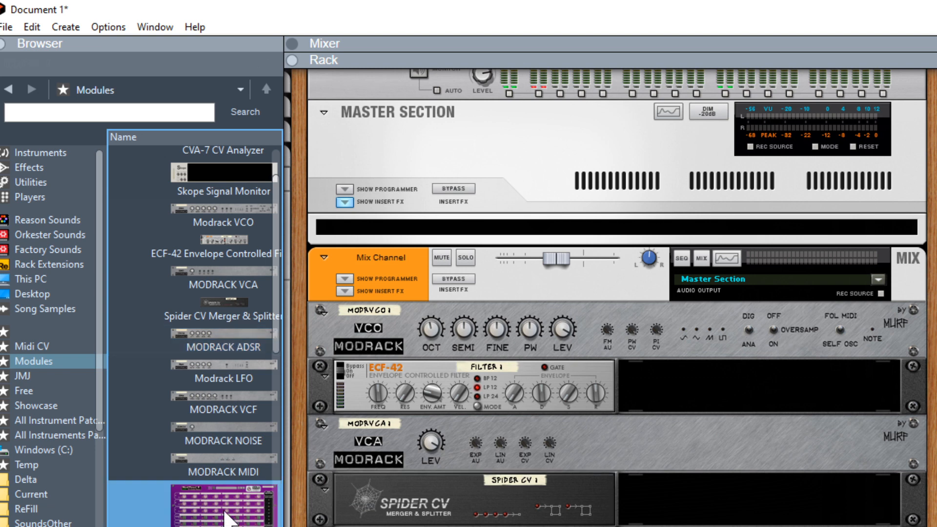
pyautogui.doubleClick(227, 517)
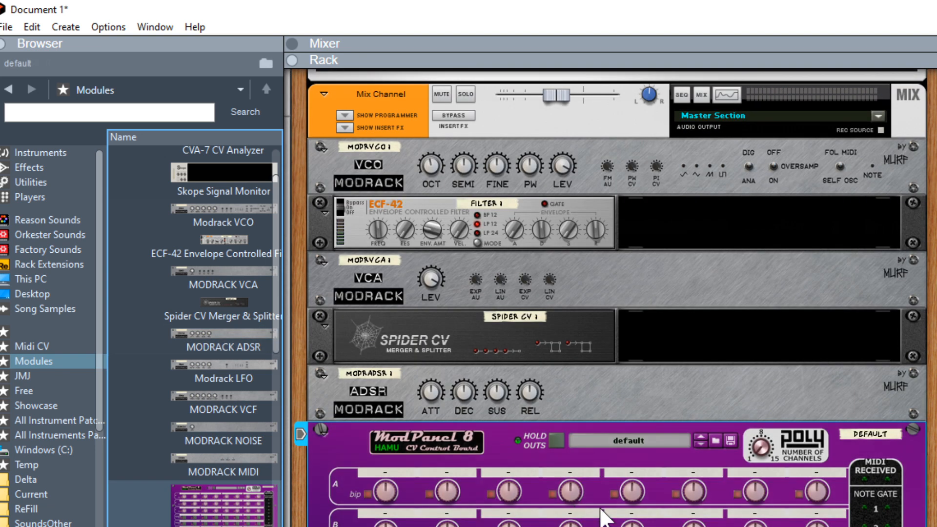
# Patch ModPanel 8's first note output to the VCO's note input, and its gate through Spider CV to the ADSR and filter envelope gates.
pyautogui.press('Tab')
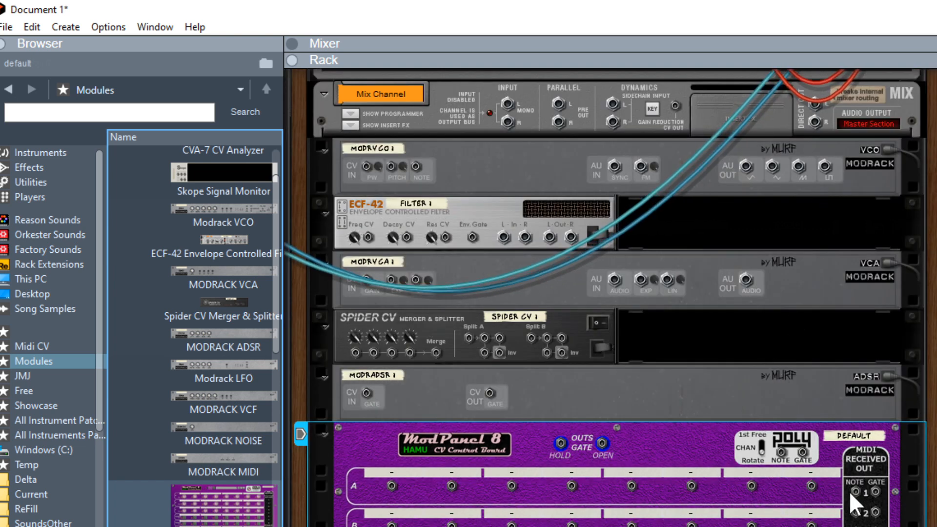
pyautogui.moveTo(855, 488); pyautogui.dragTo(416, 183)
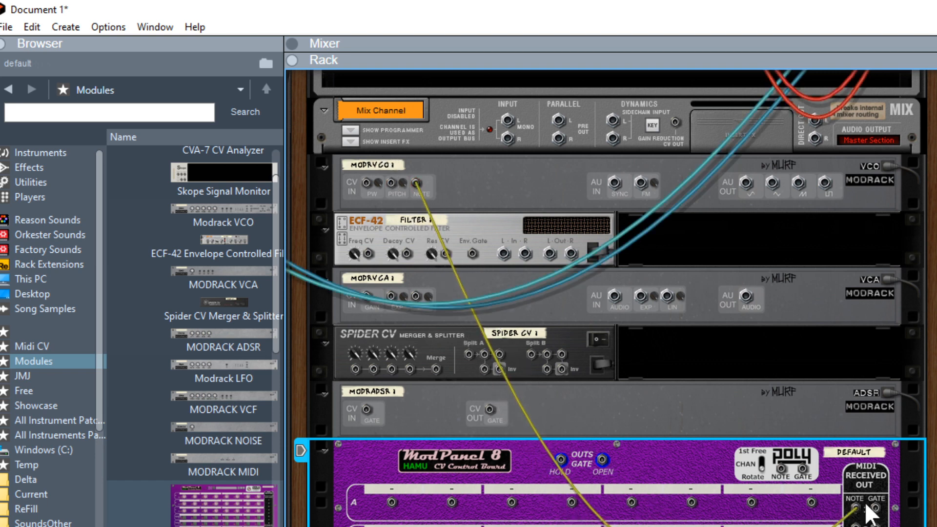
pyautogui.moveTo(875, 509); pyautogui.dragTo(367, 411)
pyautogui.moveTo(499, 354); pyautogui.dragTo(472, 255)
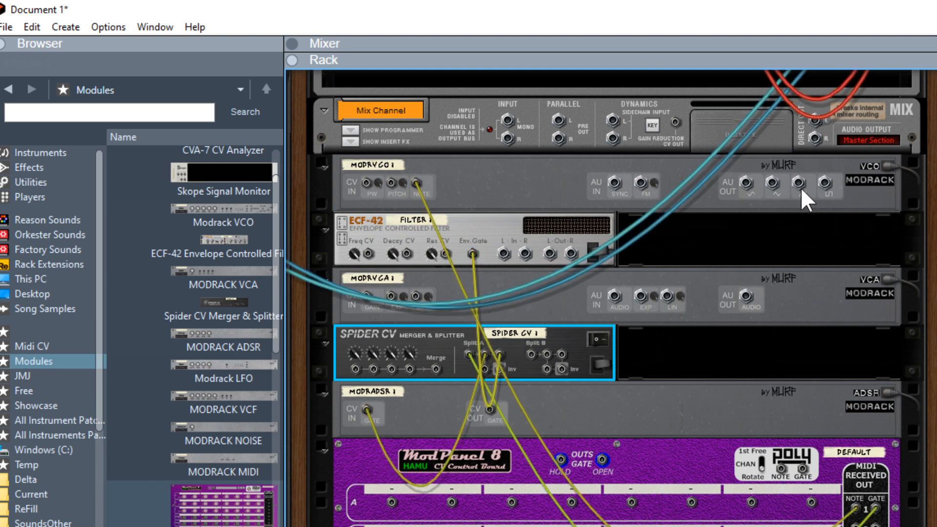
# Route the VCO's saw output through the filter and VCA to the mix channel, and the ADSR output to the VCA's gain input.
pyautogui.moveTo(799, 183); pyautogui.dragTo(614, 296)
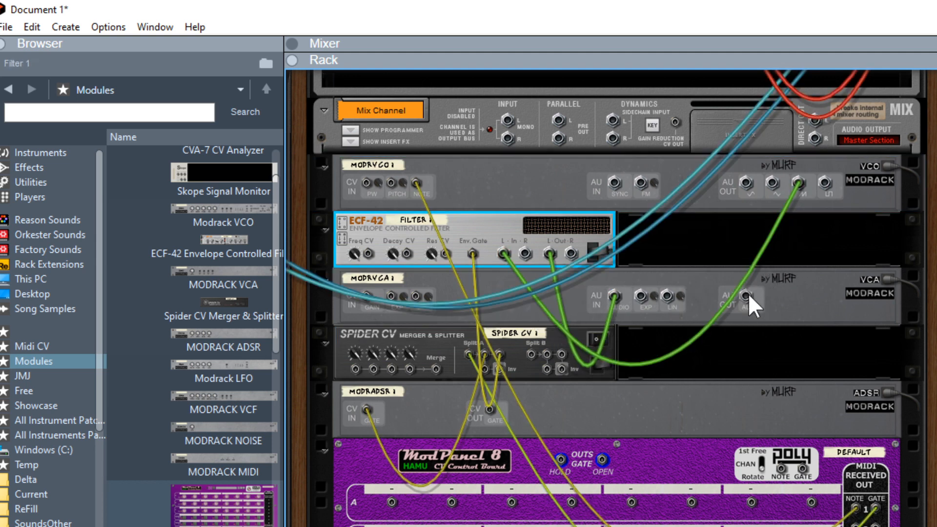
pyautogui.moveTo(747, 295); pyautogui.dragTo(508, 120)
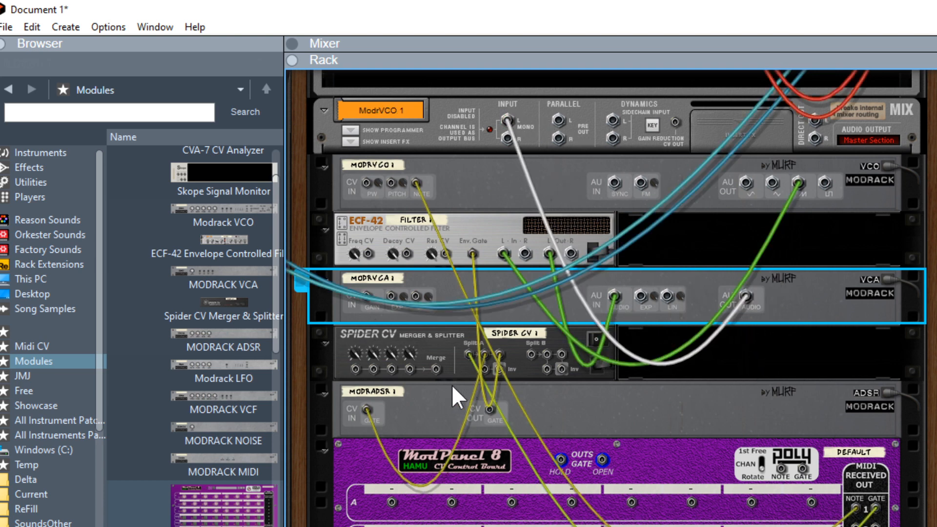
pyautogui.moveTo(491, 409); pyautogui.dragTo(365, 295)
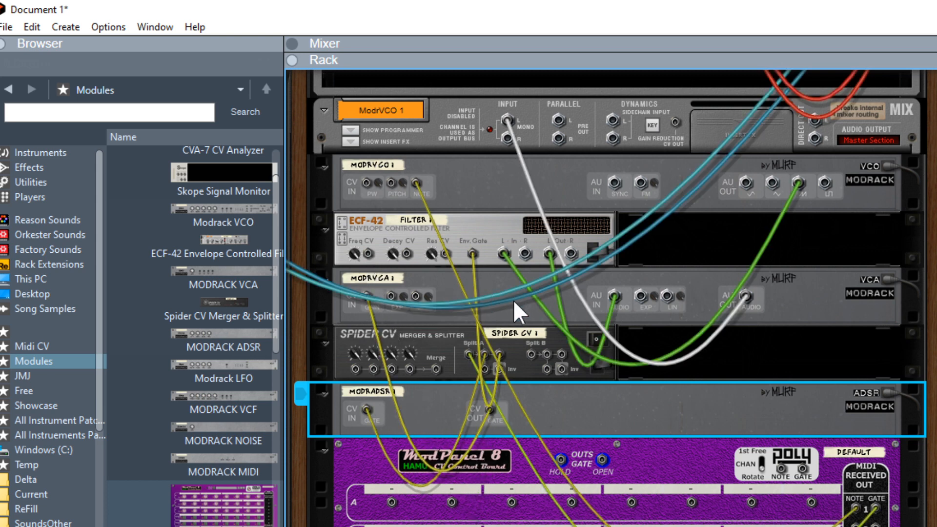
# Set the Modrack VCO's oscillation mode to SELF OSC on the front of the rack.
pyautogui.press('Tab')
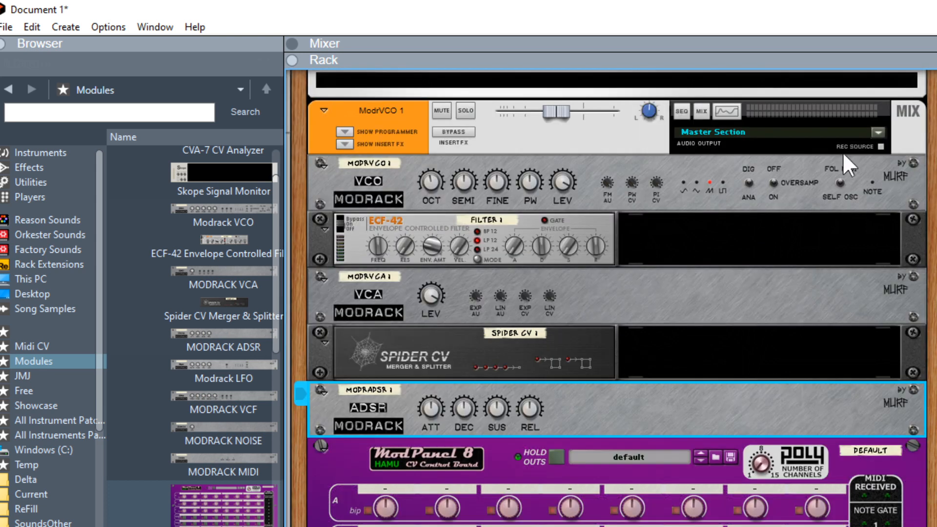
pyautogui.click(837, 184)
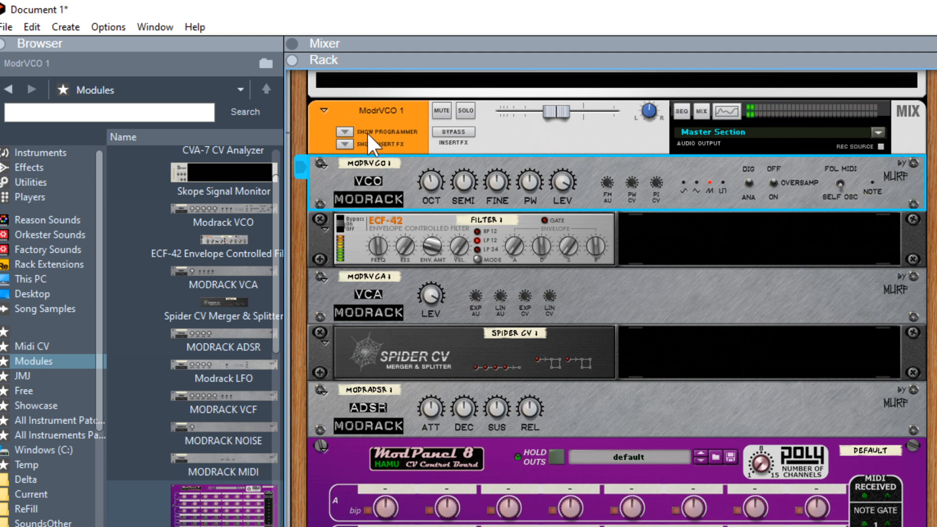
# Insert a Morfin XF crossfader between the VCO and the filter, and inspect its front controls and rear connections.
pyautogui.click(348, 145)
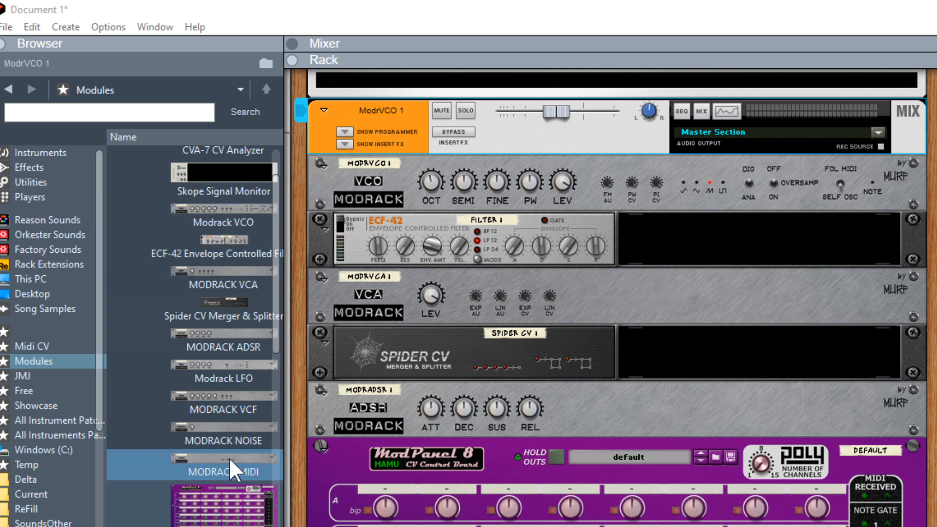
pyautogui.moveTo(223, 503)
pyautogui.mouseDown()
pyautogui.moveTo(391, 432)
pyautogui.moveTo(689, 189)
pyautogui.moveTo(681, 213)
pyautogui.mouseUp()
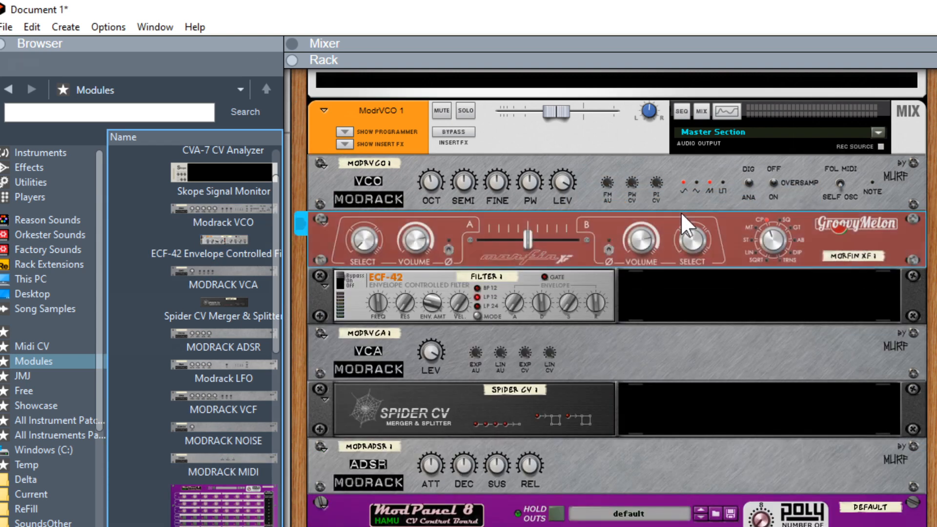
pyautogui.press('Tab')
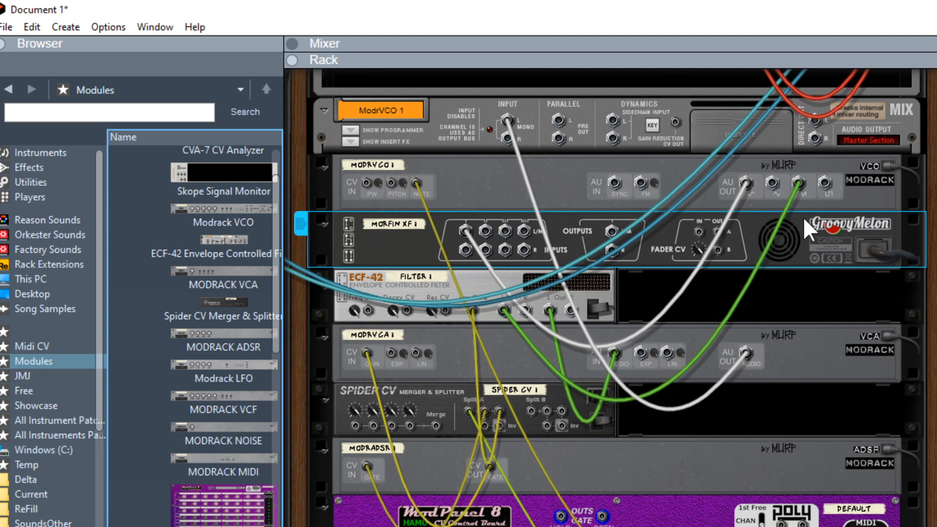
pyautogui.press('Tab')
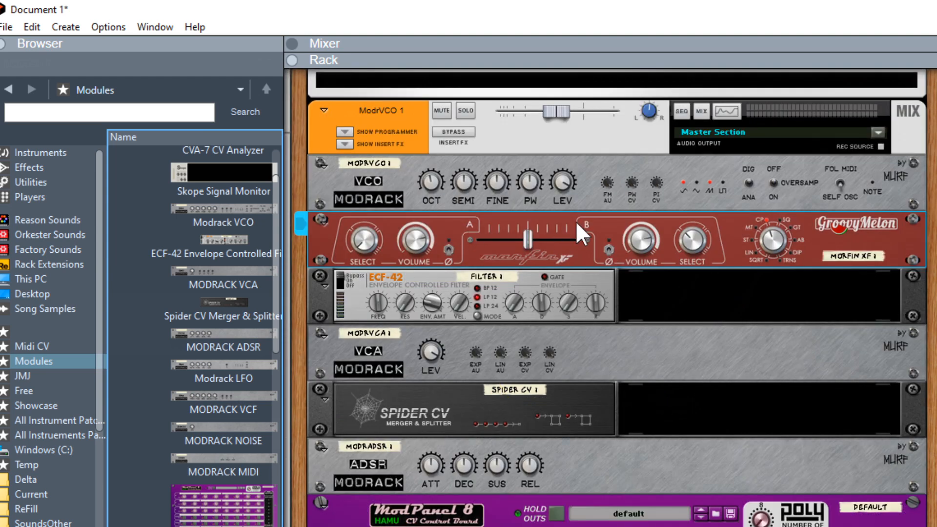
pyautogui.press('Tab')
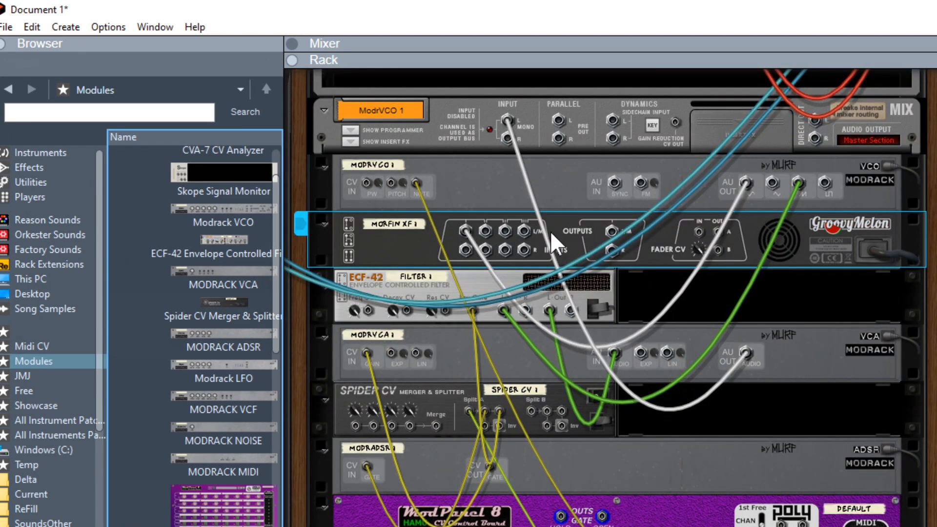
pyautogui.press('Tab')
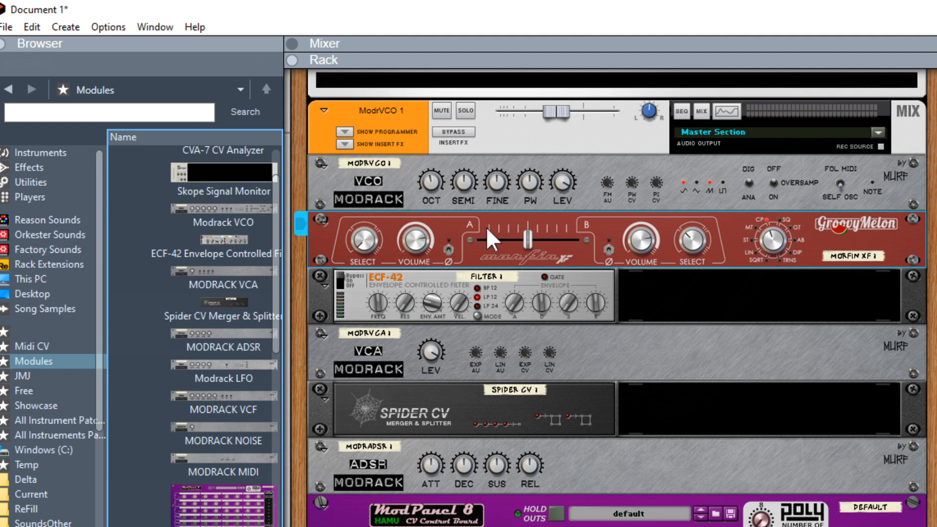
# Set the Morfin XF's fade curve to LIN and leave its crossfader near the centre at about 0.47.
pyautogui.moveTo(527, 235)
pyautogui.mouseDown()
pyautogui.moveTo(463, 236)
pyautogui.moveTo(528, 237)
pyautogui.mouseUp()
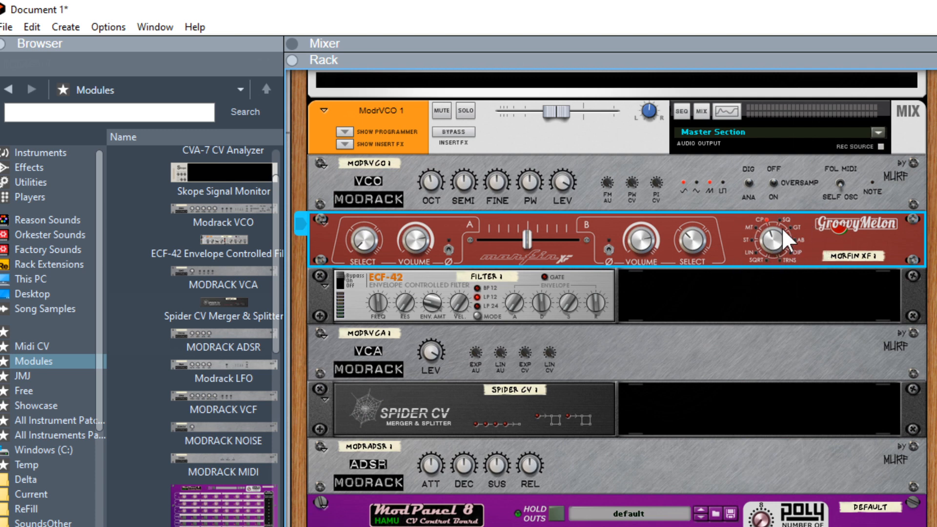
pyautogui.moveTo(771, 236)
pyautogui.moveTo(772, 236); pyautogui.dragTo(771, 305)
pyautogui.moveTo(526, 235); pyautogui.dragTo(470, 237)
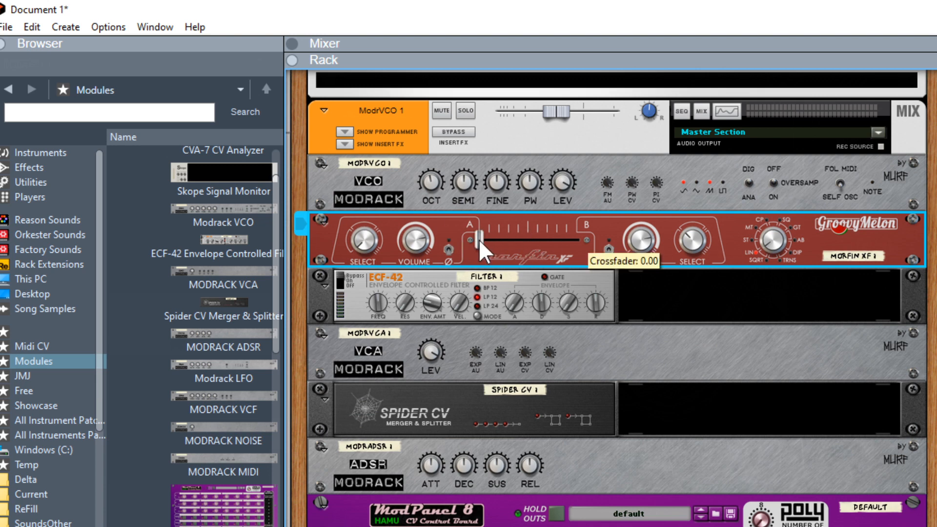
pyautogui.moveTo(478, 239); pyautogui.dragTo(526, 234)
# Disconnect the VCO cable from the Morfin XF's first input and duplicate the device twice.
pyautogui.press('Tab')
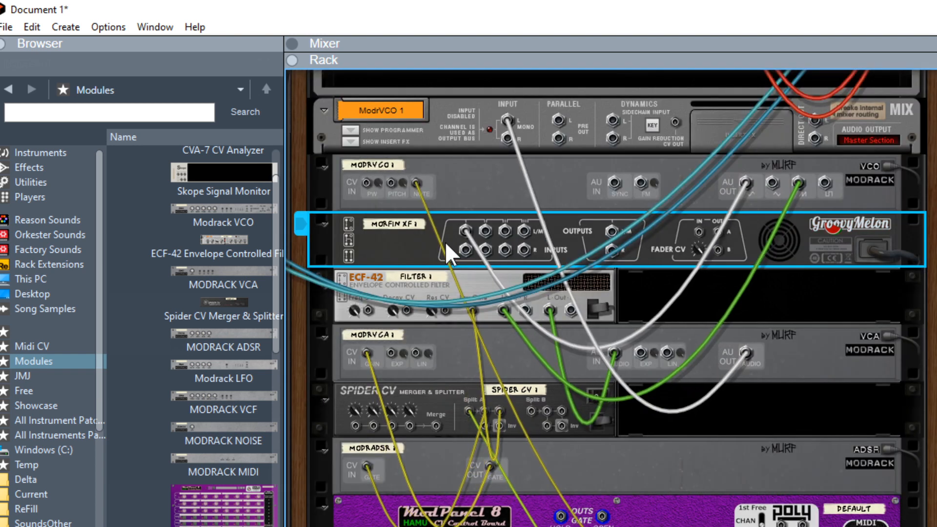
pyautogui.moveTo(465, 229); pyautogui.dragTo(703, 308)
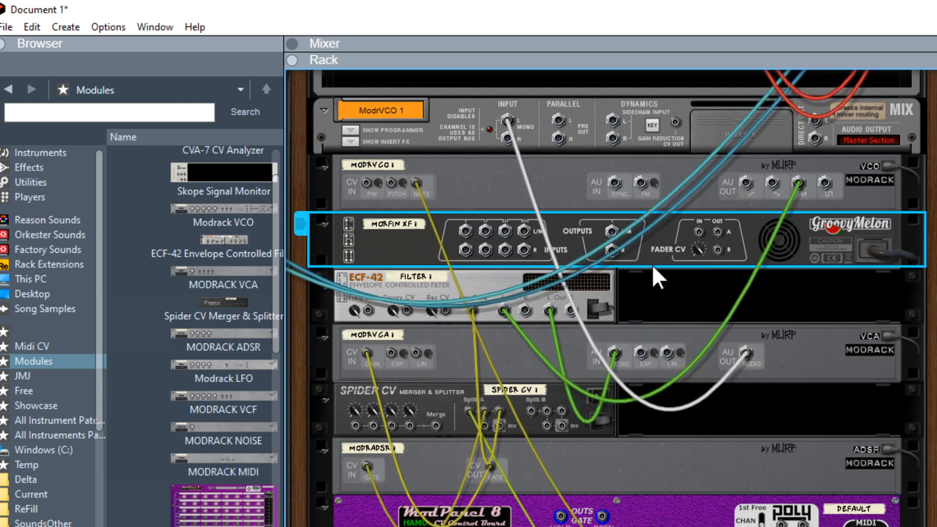
pyautogui.hotkey('ctrl', 'd')
pyautogui.hotkey('ctrl', 'd')
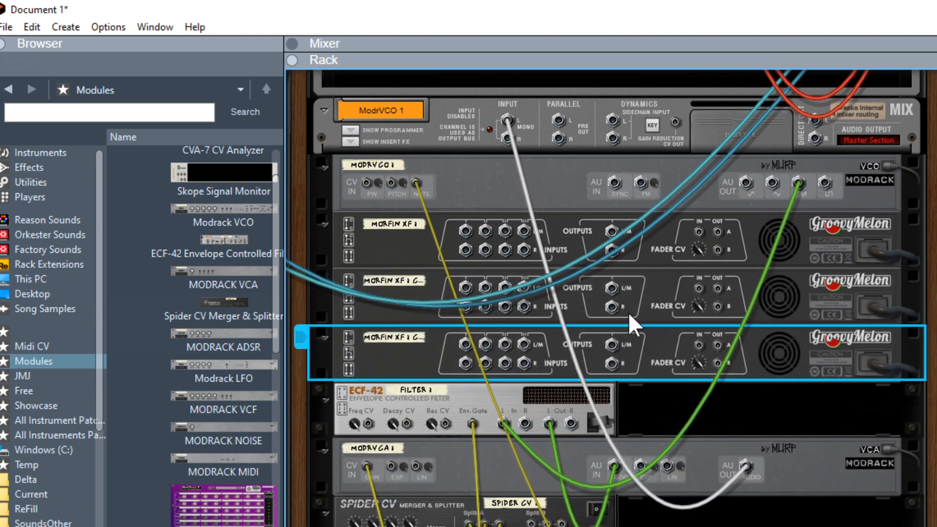
pyautogui.press('Tab')
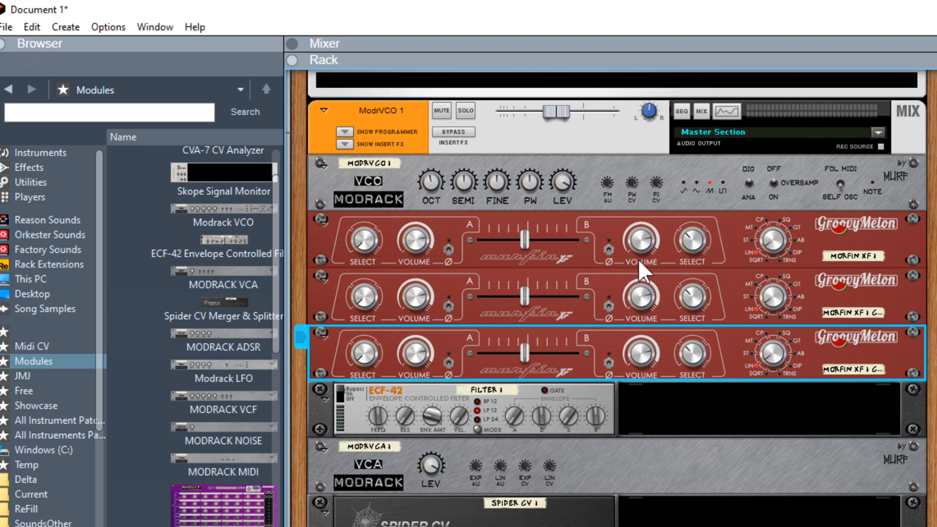
# Repatch the VCO's first and fourth audio outputs into the first Morfin XF, and its second and third outputs into the second one.
pyautogui.press('Tab')
pyautogui.click(750, 191)
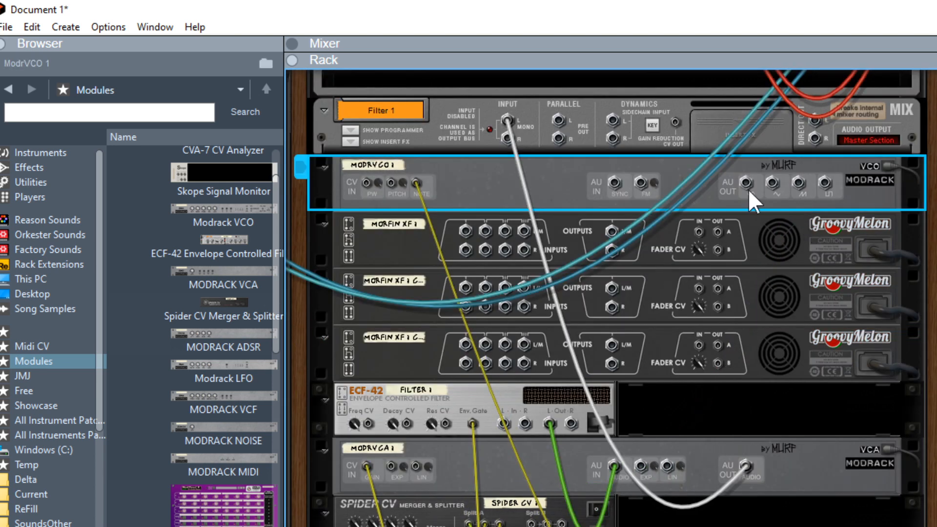
pyautogui.moveTo(748, 180); pyautogui.dragTo(466, 232)
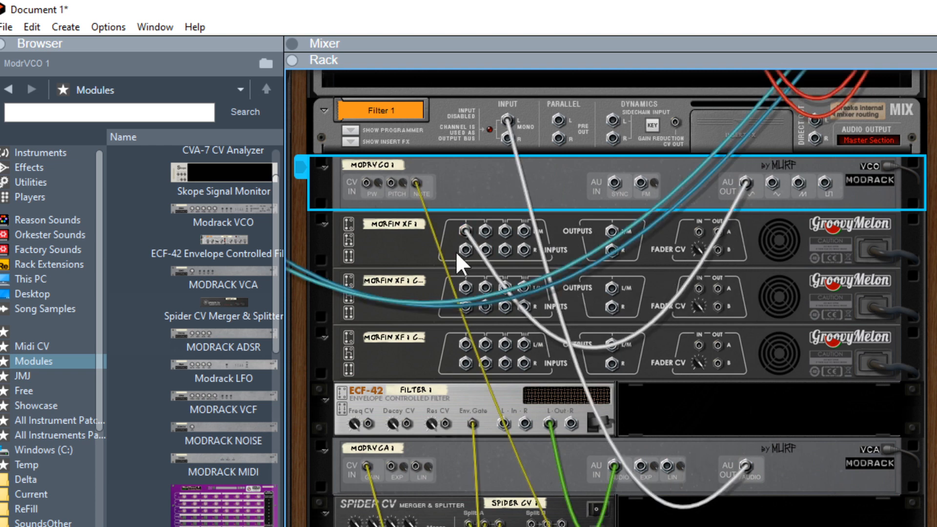
pyautogui.moveTo(824, 183); pyautogui.dragTo(485, 233)
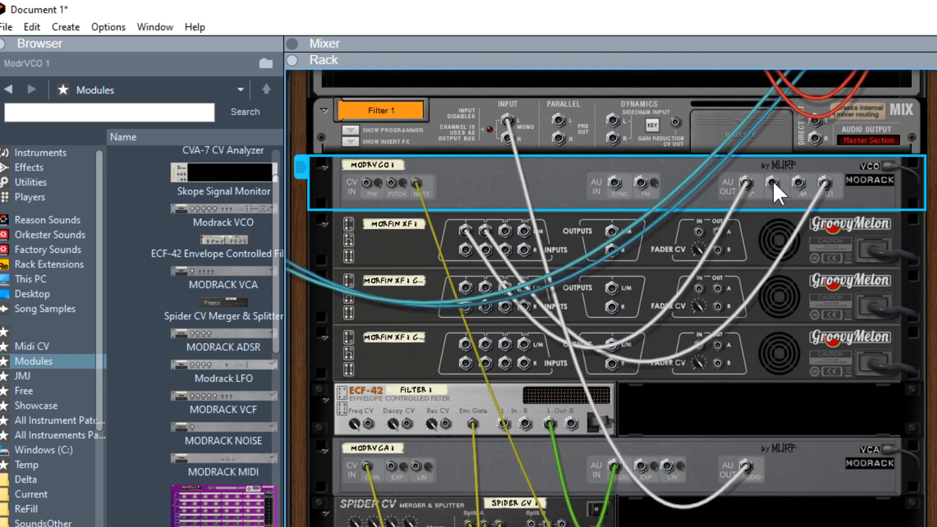
pyautogui.moveTo(773, 183); pyautogui.dragTo(467, 289)
pyautogui.moveTo(799, 183); pyautogui.dragTo(485, 285)
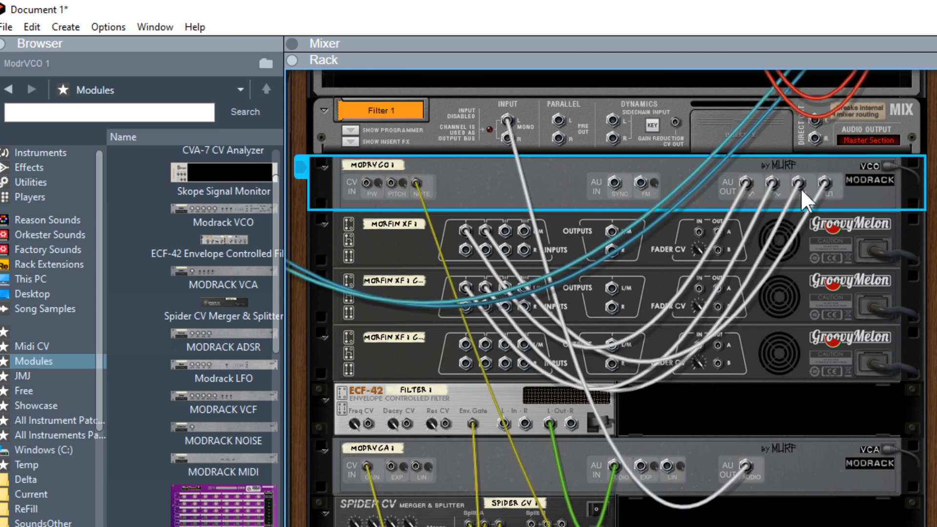
# Set the crossfaders of the first and second Morfin XF fully to side A.
pyautogui.press('Tab')
pyautogui.moveTo(525, 233); pyautogui.dragTo(631, 235)
pyautogui.moveTo(470, 235); pyautogui.dragTo(468, 237)
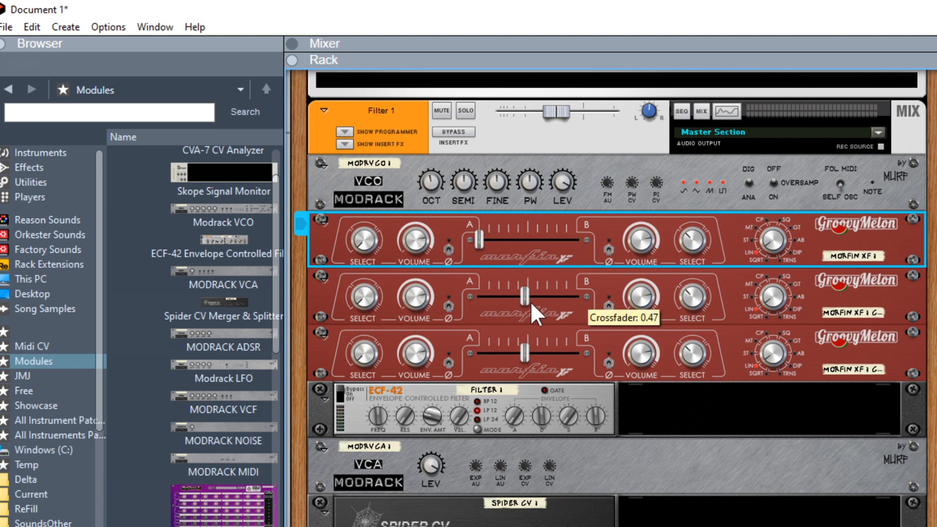
pyautogui.moveTo(523, 294); pyautogui.dragTo(430, 283)
# Patch the outputs of the first and second Morfin XF into the first two inputs of the third one.
pyautogui.press('Tab')
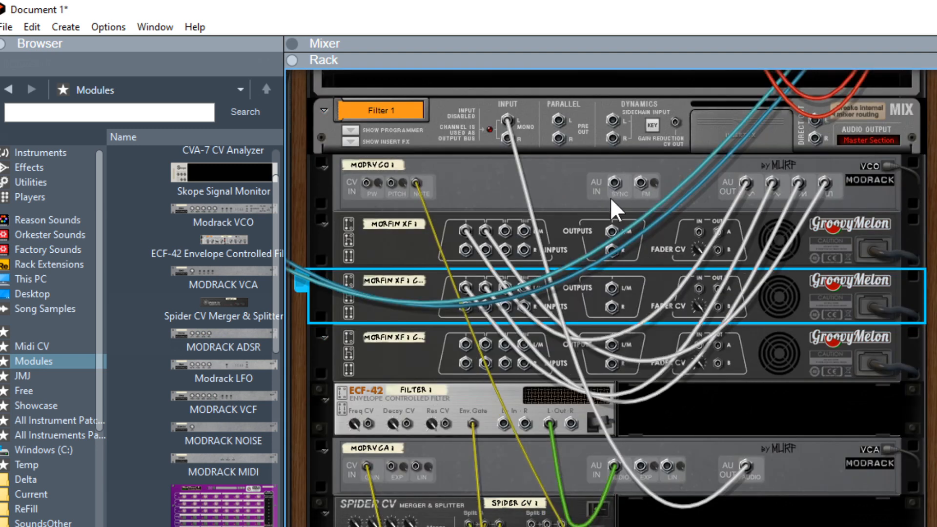
pyautogui.click(660, 239)
pyautogui.moveTo(660, 239); pyautogui.dragTo(467, 344)
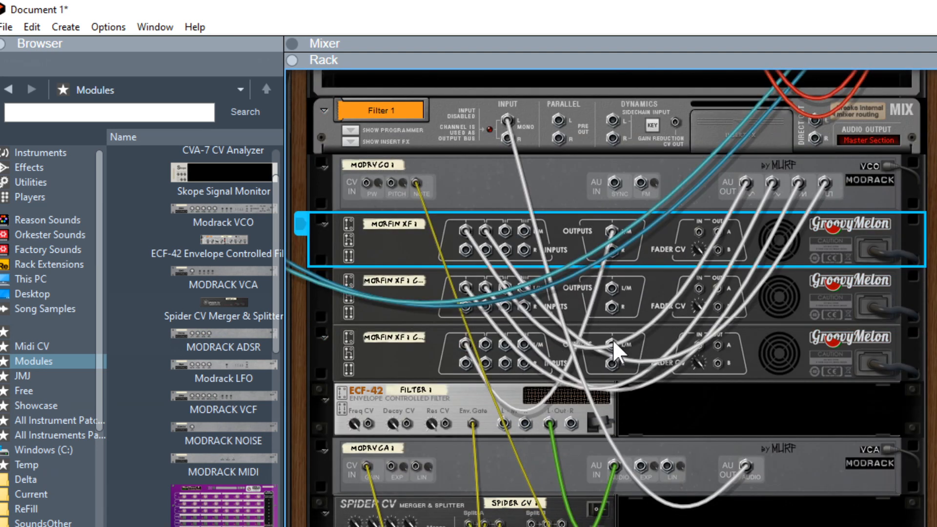
pyautogui.moveTo(613, 342); pyautogui.dragTo(485, 344)
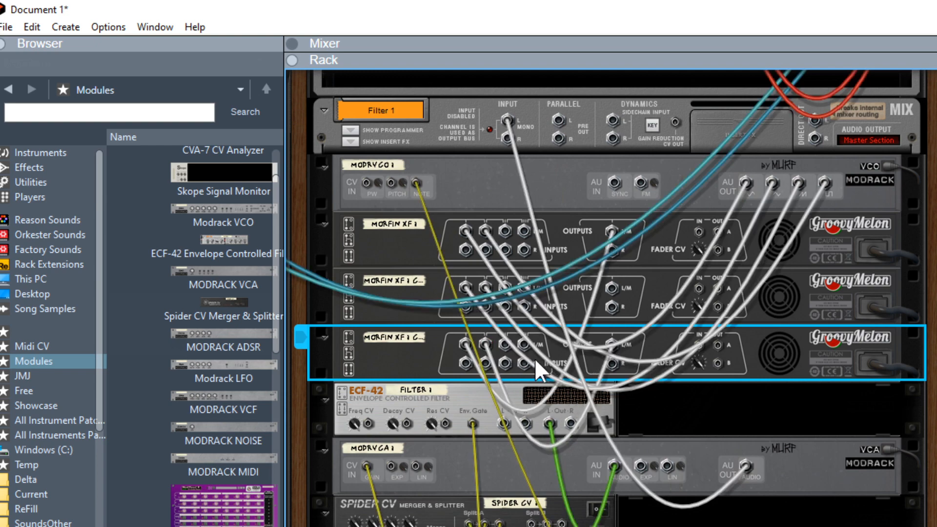
pyautogui.press('Tab')
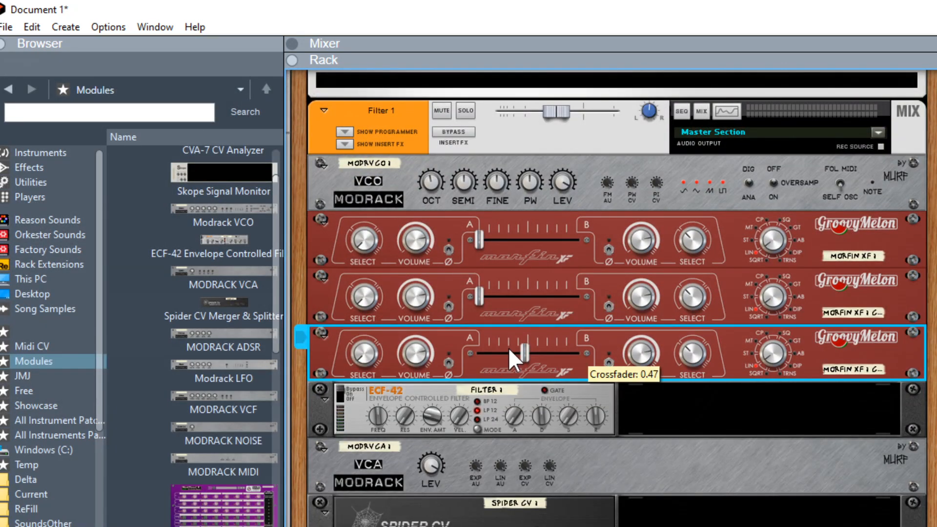
# Set the third Morfin XF's crossfader near its midpoint and patch that device's main output into the ECF-42 filter's audio input.
pyautogui.moveTo(525, 348)
pyautogui.mouseDown()
pyautogui.moveTo(473, 347)
pyautogui.moveTo(583, 348)
pyautogui.moveTo(528, 346)
pyautogui.mouseUp()
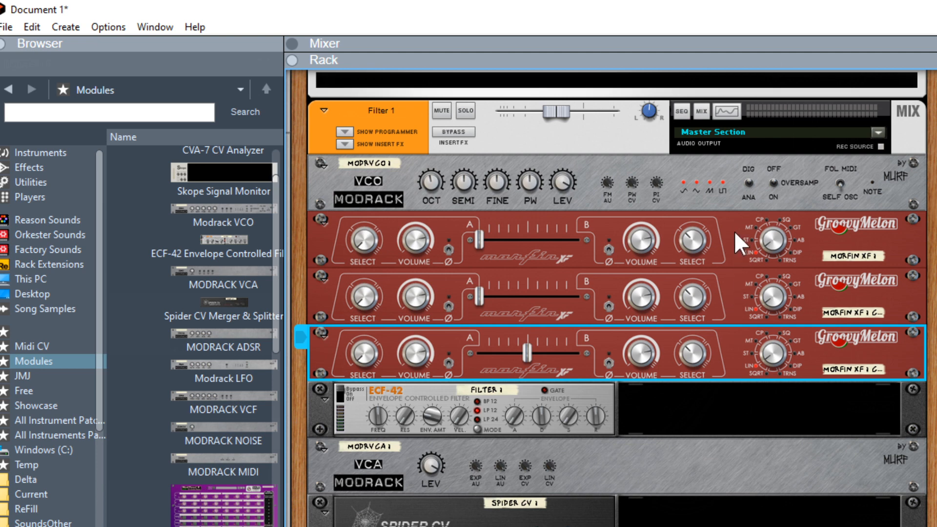
pyautogui.press('Tab')
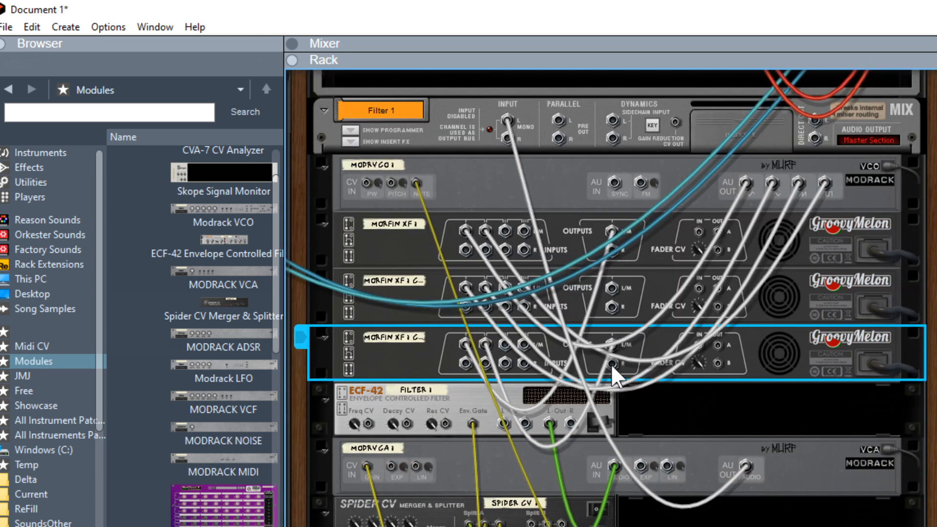
pyautogui.moveTo(613, 344); pyautogui.dragTo(612, 288)
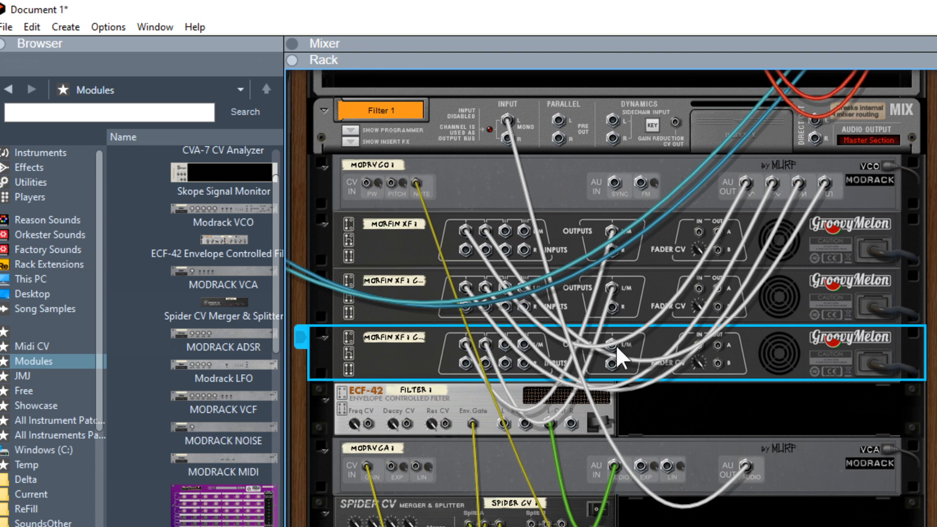
pyautogui.moveTo(610, 344); pyautogui.dragTo(528, 462)
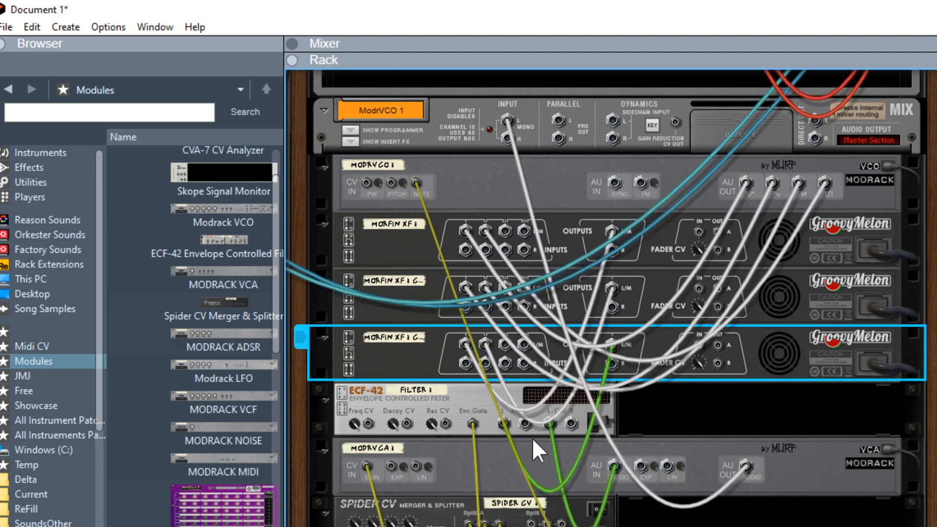
pyautogui.press('Tab')
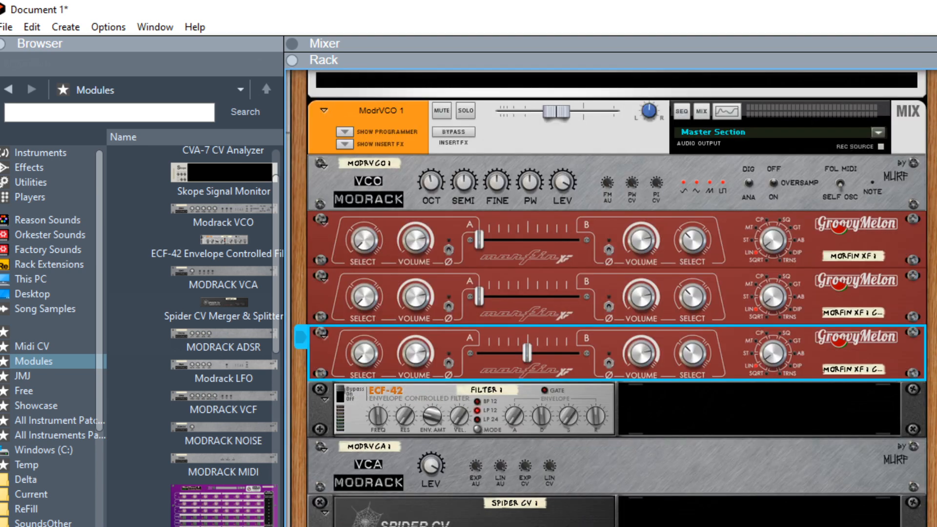
# Bring up the MOscilloscope window beside the rack and set the third Morfin XF's crossfader fully to side A.
pyautogui.moveTo(496, 356); pyautogui.dragTo(231, 153)
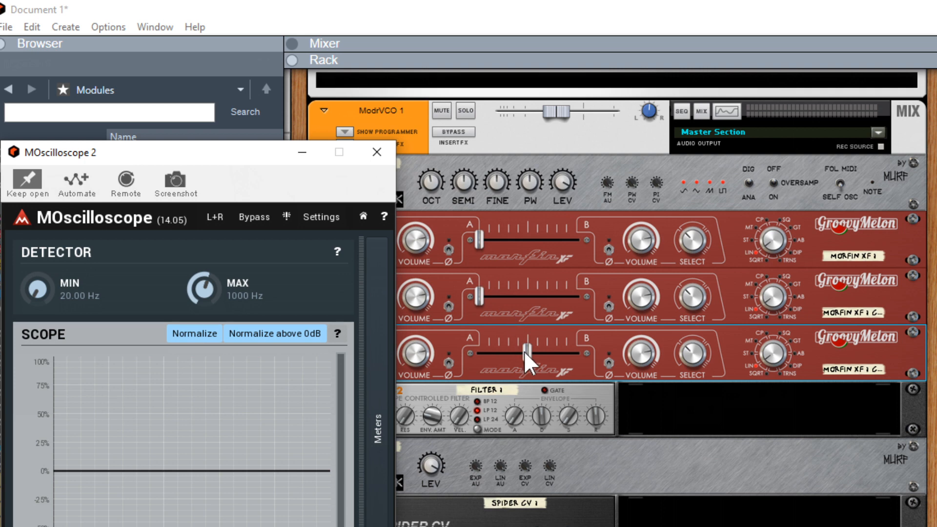
pyautogui.moveTo(528, 354); pyautogui.dragTo(489, 347)
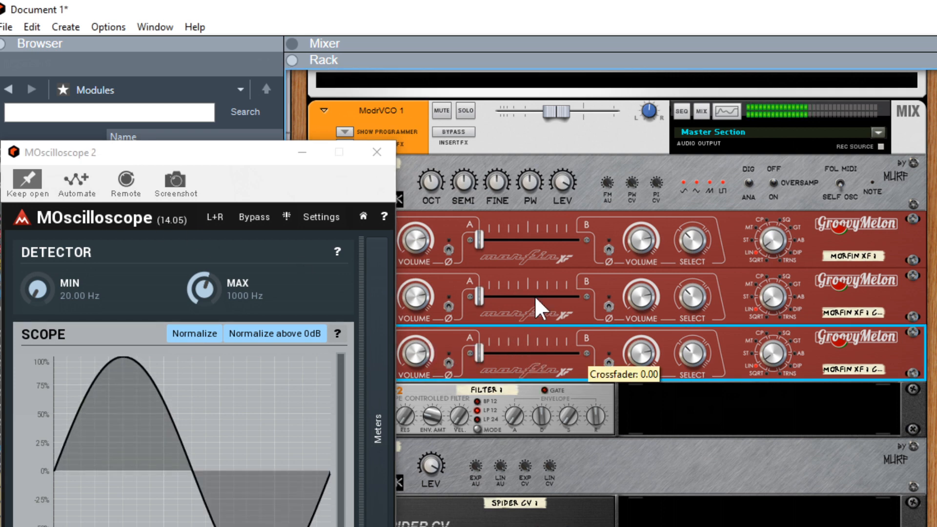
pyautogui.click(480, 236)
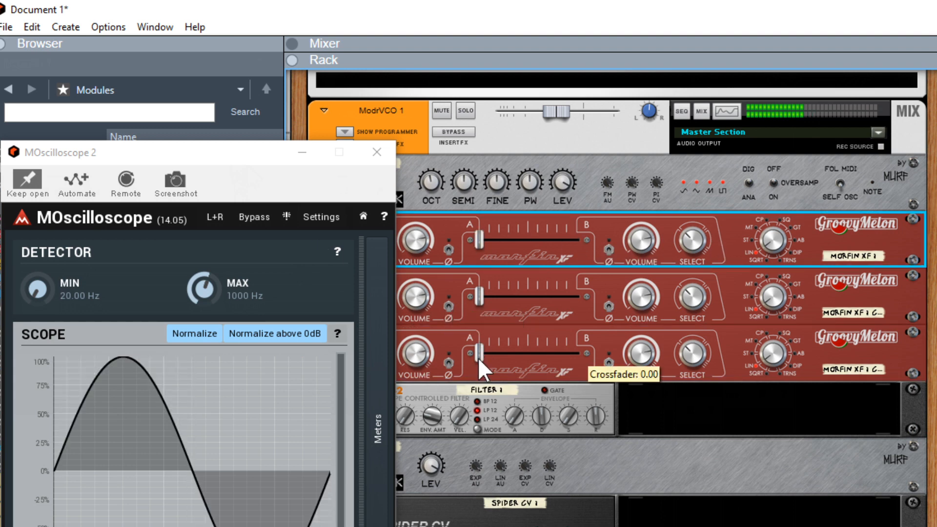
# Test the third and second Morfin XF crossfaders fully at side B against the oscilloscope and return both to side A.
pyautogui.moveTo(478, 356); pyautogui.dragTo(677, 364)
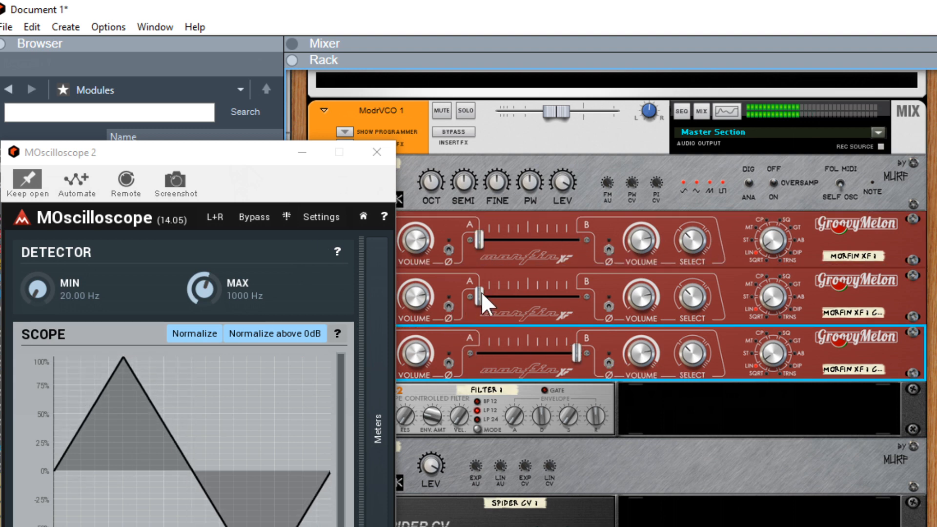
pyautogui.moveTo(481, 292); pyautogui.dragTo(691, 303)
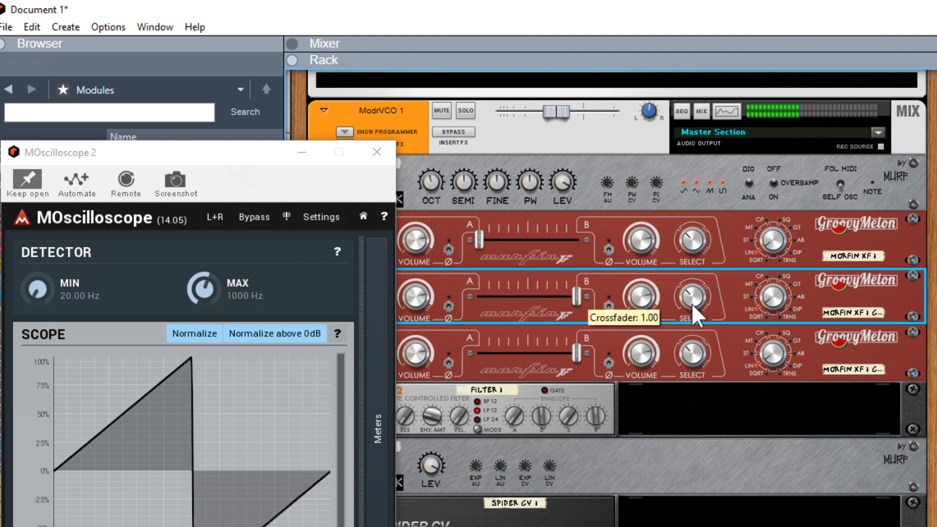
pyautogui.hotkey('ctrl', 'z')
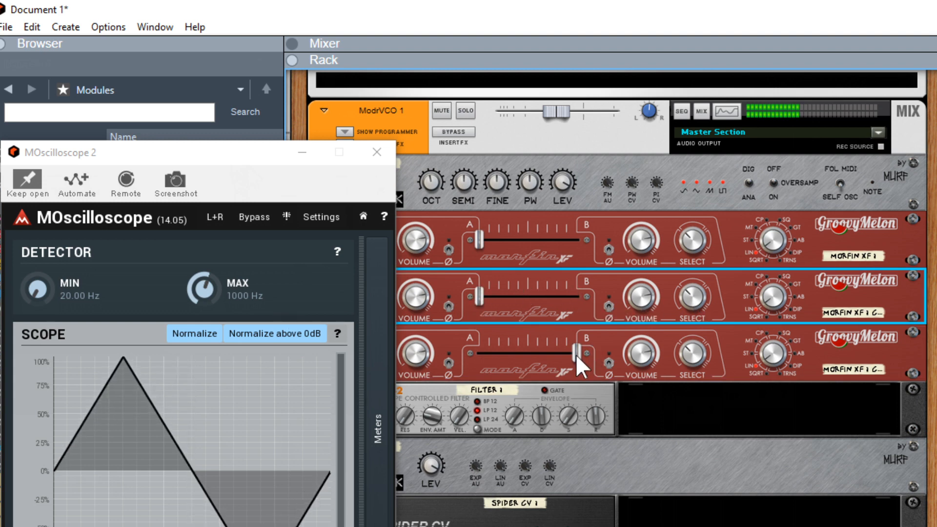
pyautogui.moveTo(576, 354); pyautogui.dragTo(479, 353)
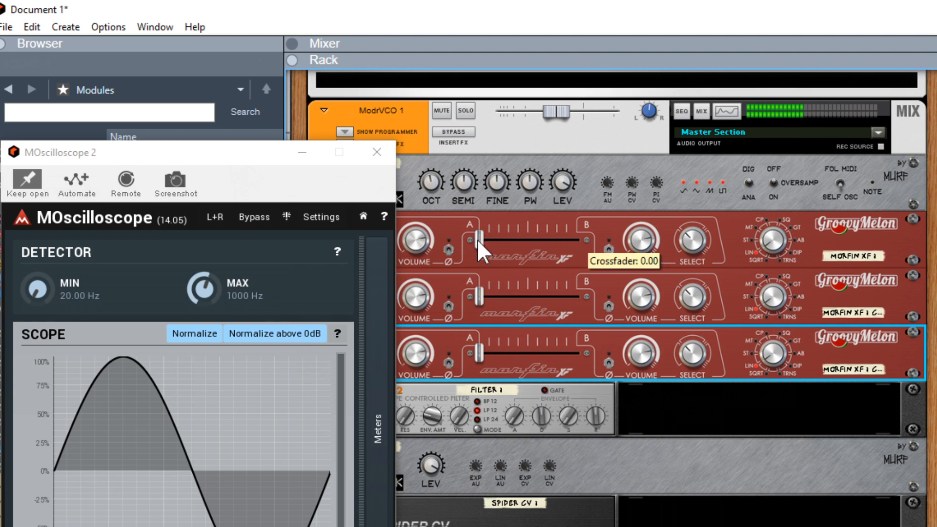
# Audition the crossfader combinations on the oscilloscope, finishing with all three Morfin XF crossfaders fully at side B.
pyautogui.moveTo(477, 242); pyautogui.dragTo(448, 243)
pyautogui.moveTo(480, 351); pyautogui.dragTo(596, 305)
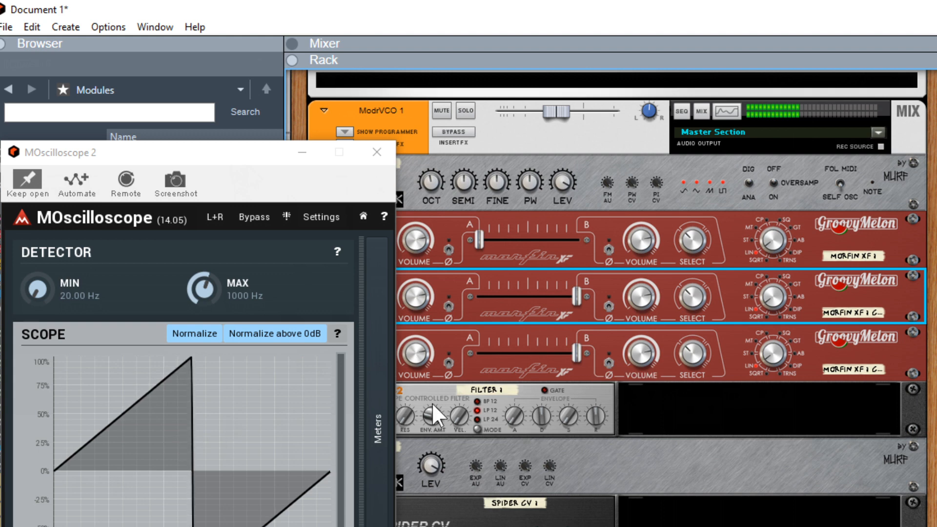
pyautogui.moveTo(578, 352); pyautogui.dragTo(473, 354)
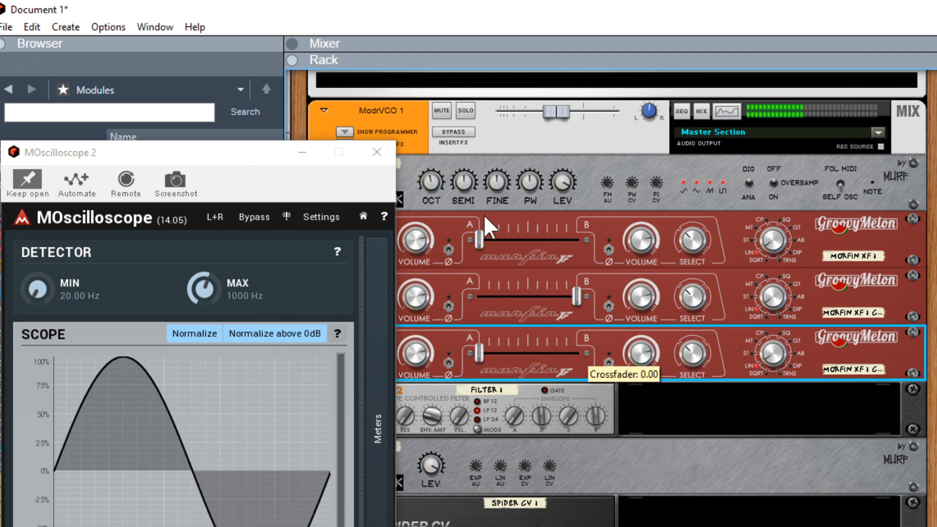
pyautogui.click(476, 239)
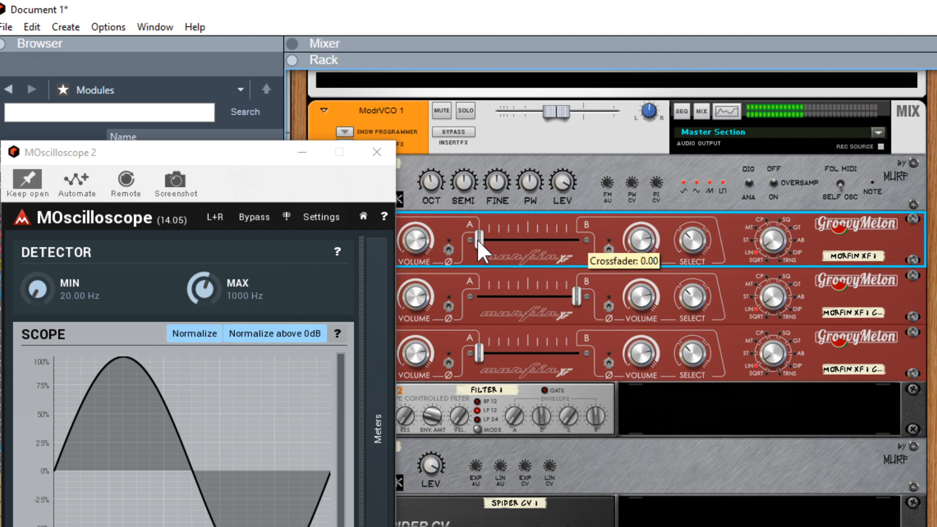
pyautogui.moveTo(476, 239); pyautogui.dragTo(663, 244)
pyautogui.moveTo(479, 353); pyautogui.dragTo(580, 355)
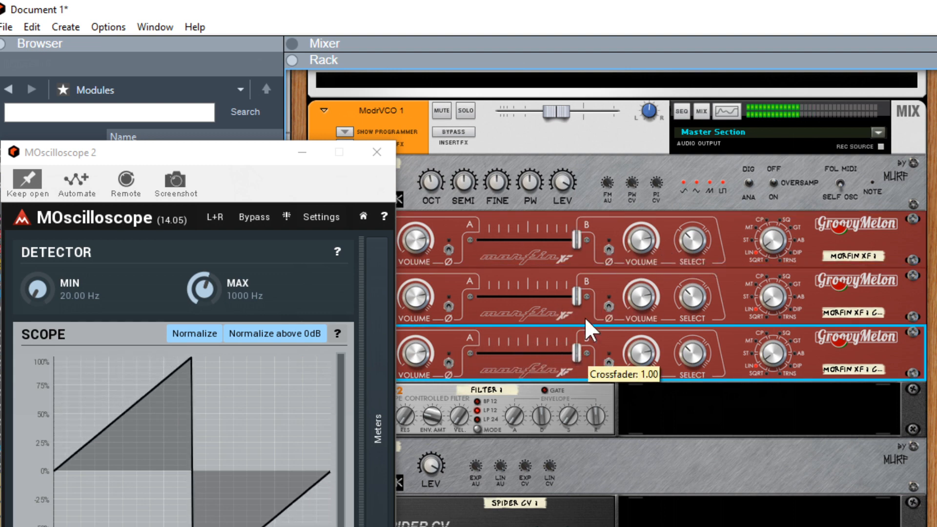
# Blend the waveforms with the first crossfader at 0.71 and the other two at intermediate positions, and adjust the VCO's pulse width.
pyautogui.moveTo(577, 294); pyautogui.dragTo(535, 290)
pyautogui.moveTo(577, 240); pyautogui.dragTo(541, 239)
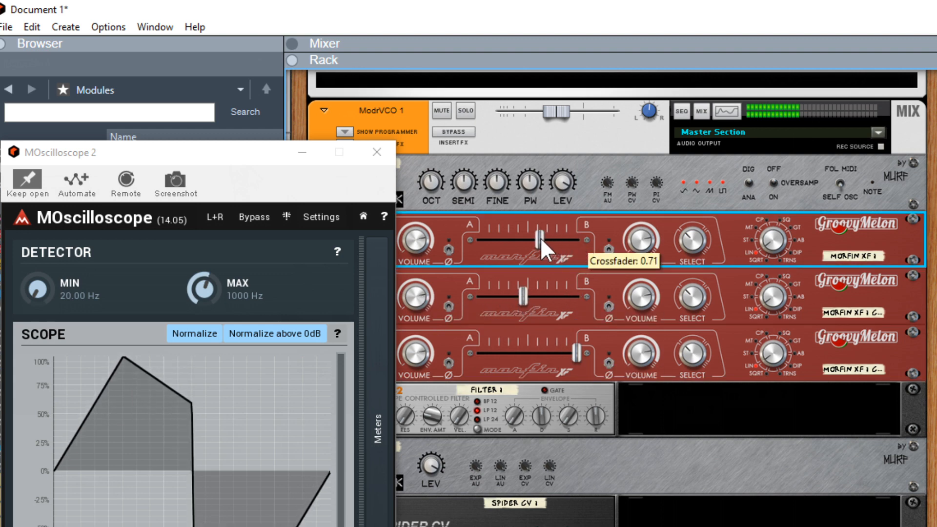
pyautogui.moveTo(576, 352); pyautogui.dragTo(545, 345)
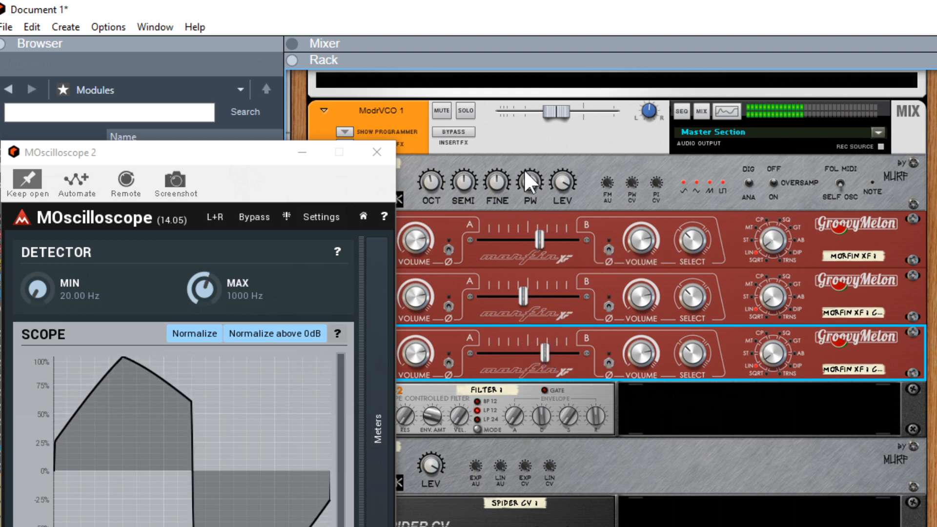
pyautogui.moveTo(529, 177); pyautogui.dragTo(528, 205)
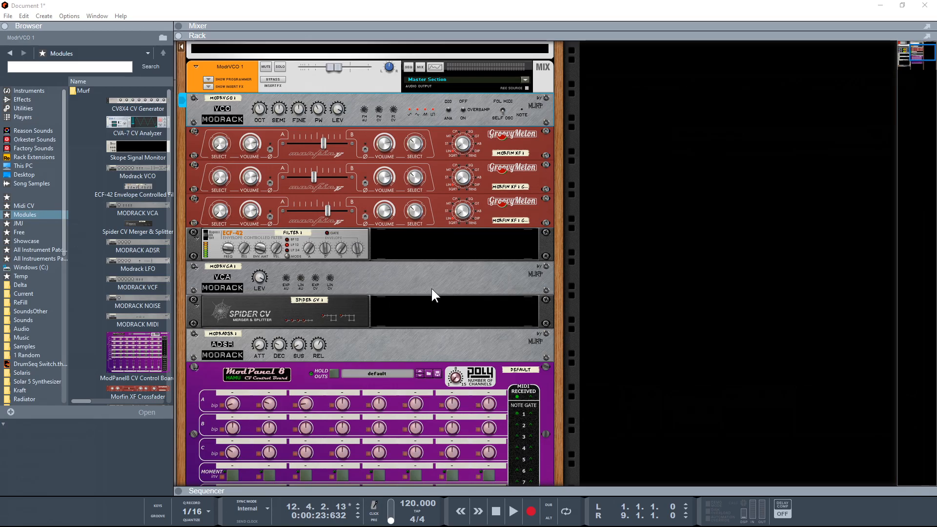
# Patch the ModPanel 8's first three vertical fader outputs into the fader CV inputs of the three Morfin XFs.
pyautogui.moveTo(561, 268); pyautogui.dragTo(578, 244)
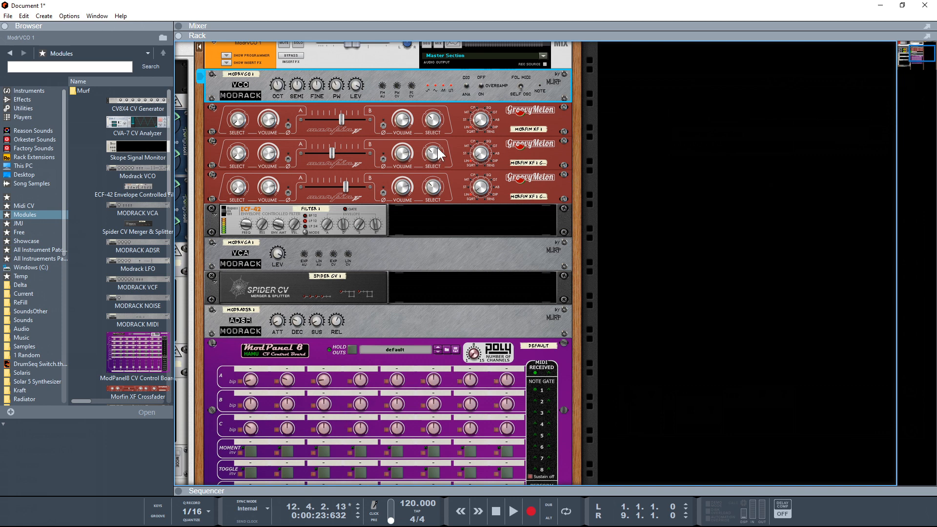
pyautogui.press('Tab')
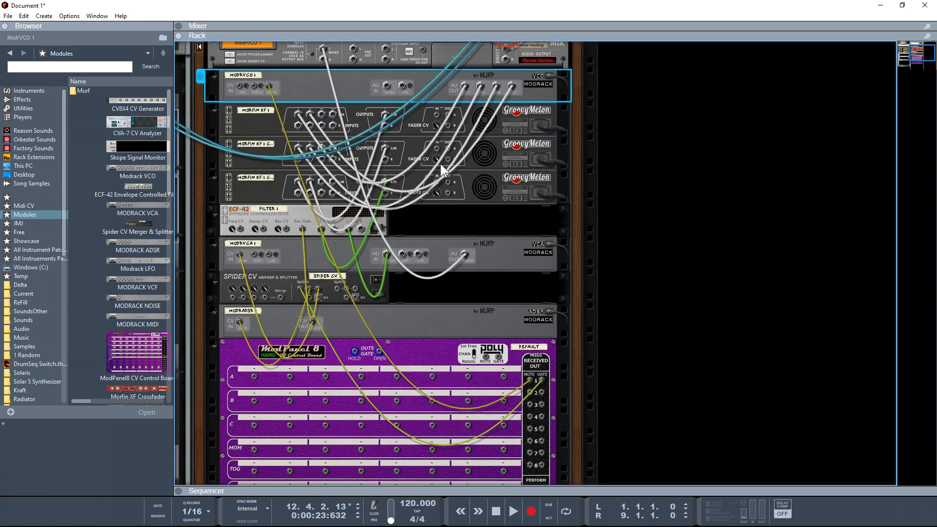
pyautogui.moveTo(583, 208); pyautogui.dragTo(605, 172)
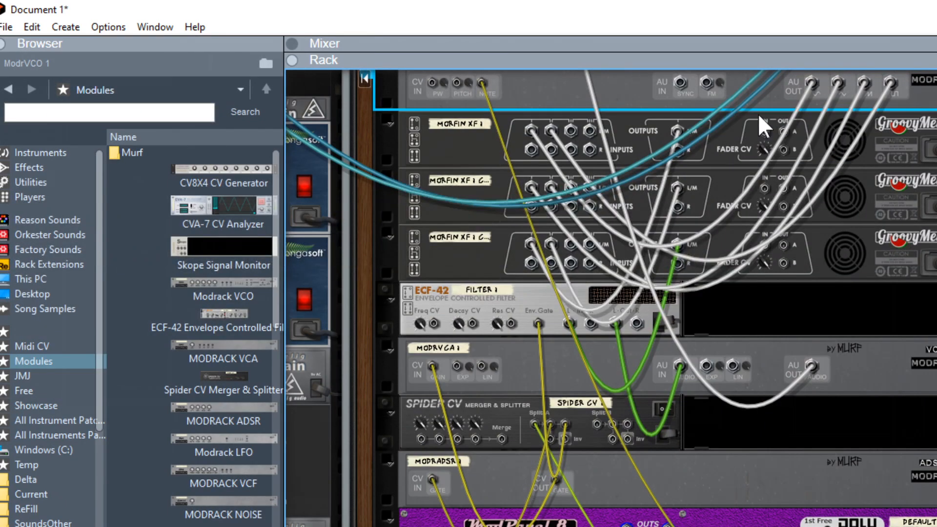
pyautogui.click(763, 130)
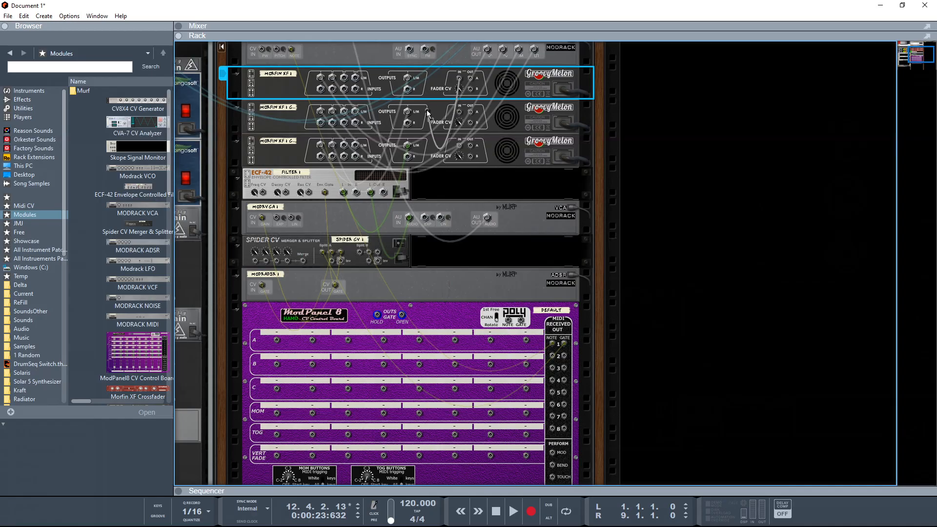
pyautogui.moveTo(244, 202); pyautogui.dragTo(425, 455)
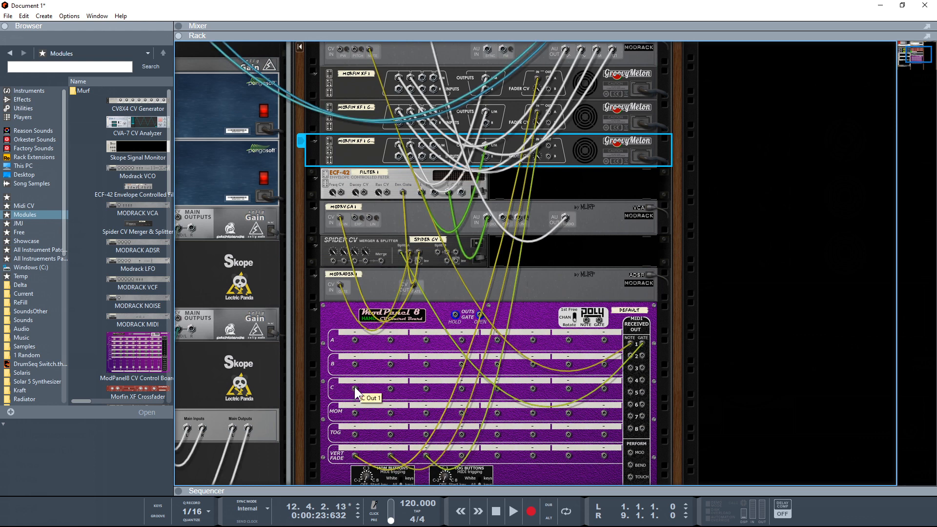
# Add a CVA-7 CV Analyzer above the ModPanel 8 and route C Out 1 through it to the VCO's PW CV input.
pyautogui.moveTo(121, 118); pyautogui.dragTo(432, 300)
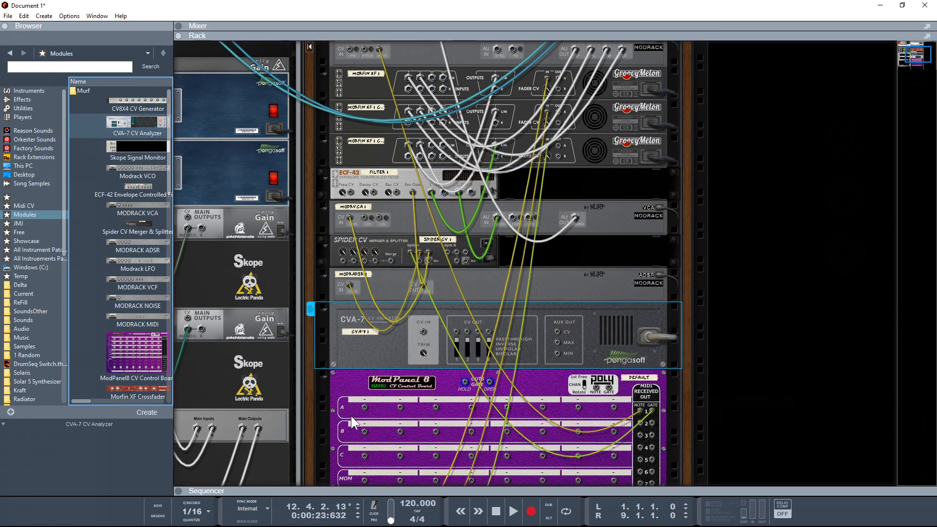
pyautogui.moveTo(364, 456); pyautogui.dragTo(371, 226)
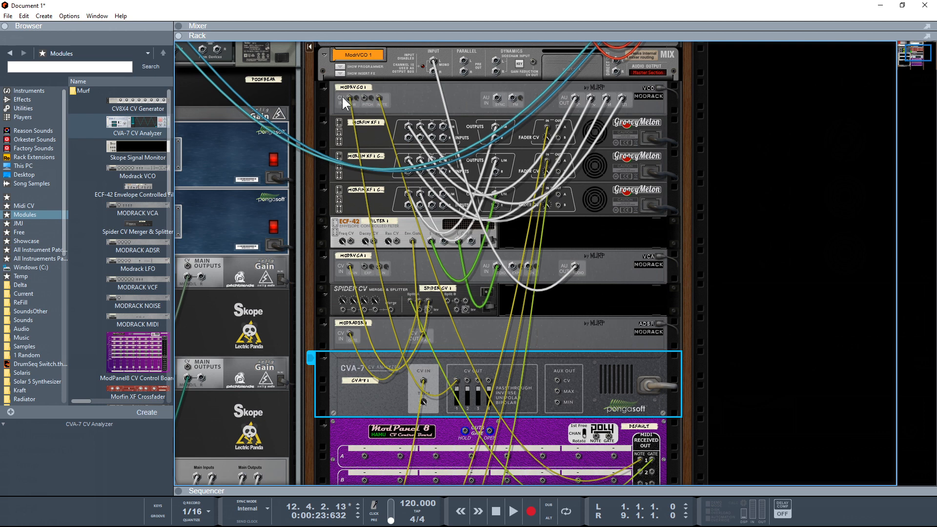
pyautogui.scroll(-2, 434, 411)
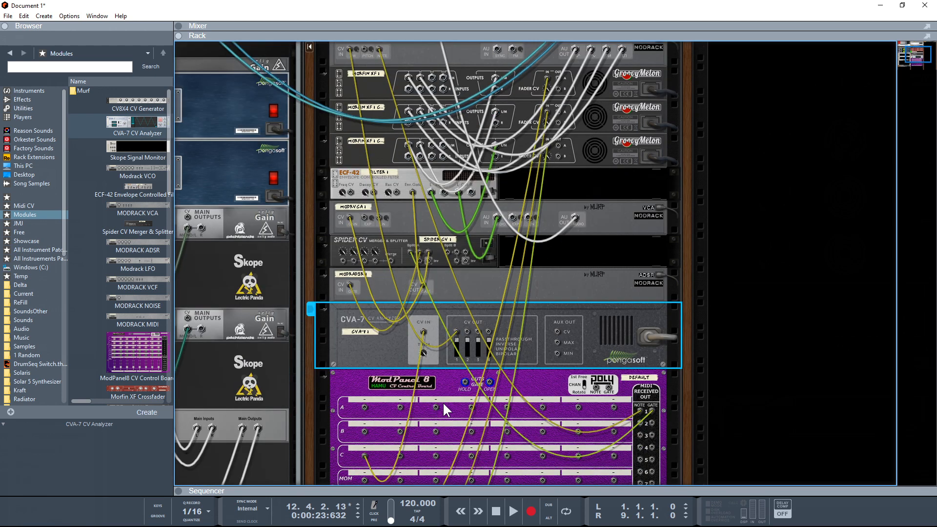
pyautogui.press('Tab')
pyautogui.scroll(-4, 441, 399)
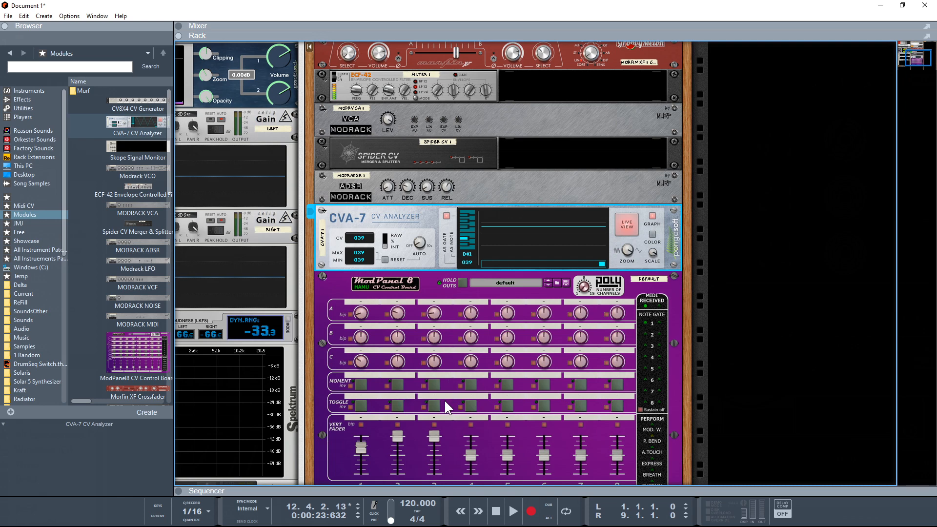
# Set the crossfaders of all three Morfin XFs fully to side A.
pyautogui.scroll(6, 444, 399)
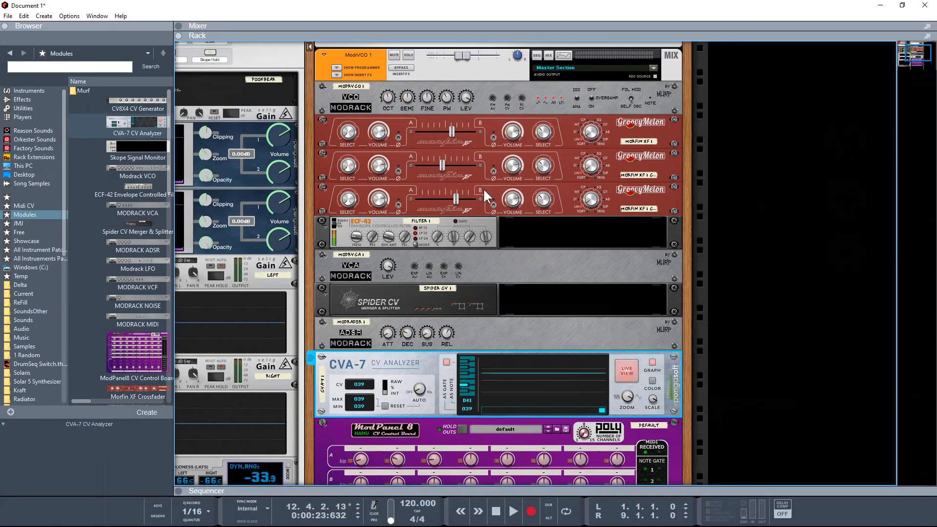
pyautogui.moveTo(451, 130); pyautogui.dragTo(409, 136)
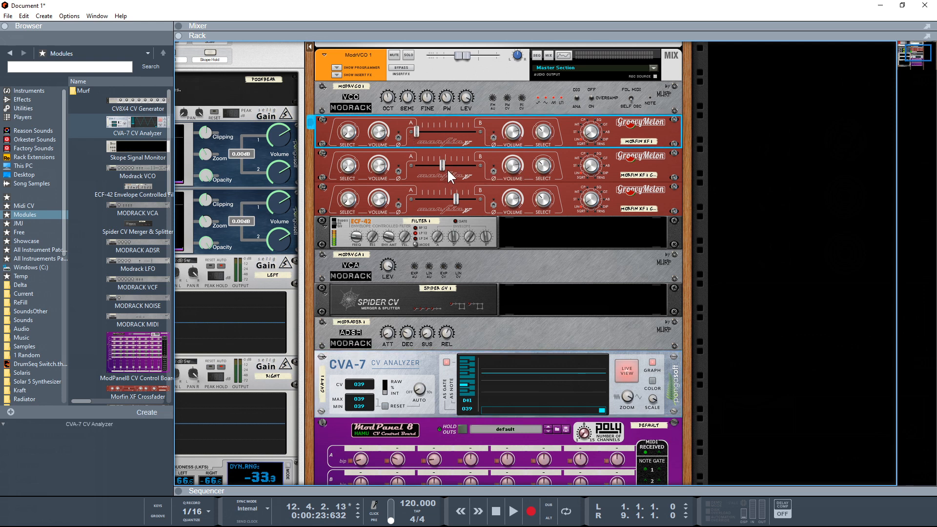
pyautogui.moveTo(447, 168); pyautogui.dragTo(413, 167)
pyautogui.moveTo(457, 197); pyautogui.dragTo(378, 198)
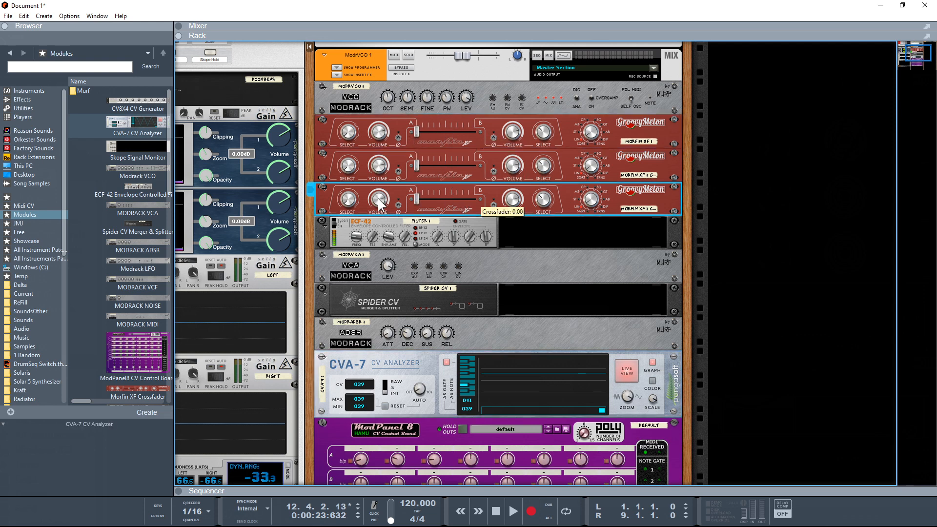
pyautogui.click(447, 98)
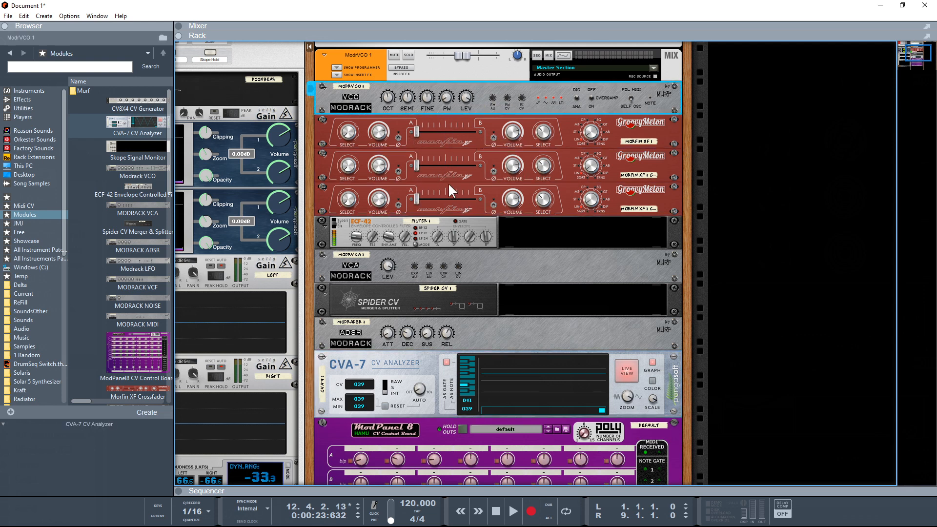
pyautogui.click(417, 130)
pyautogui.click(417, 165)
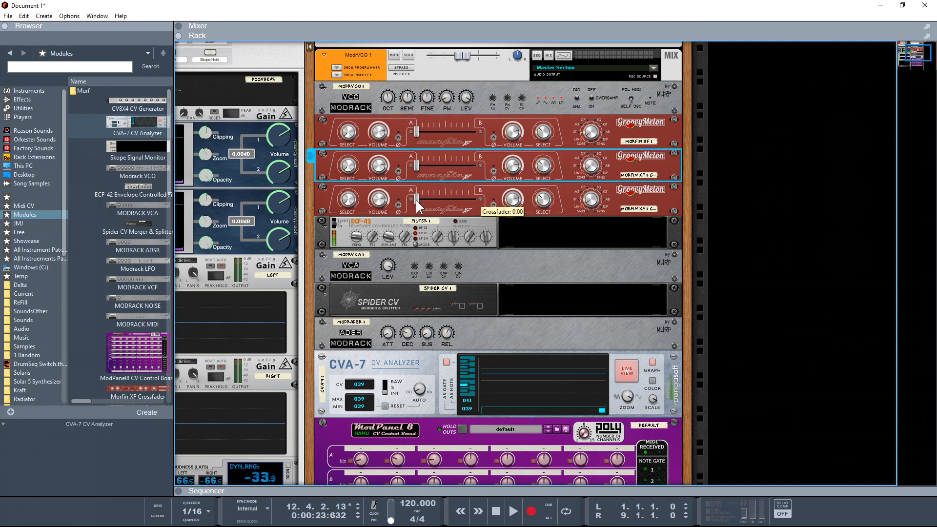
pyautogui.click(415, 200)
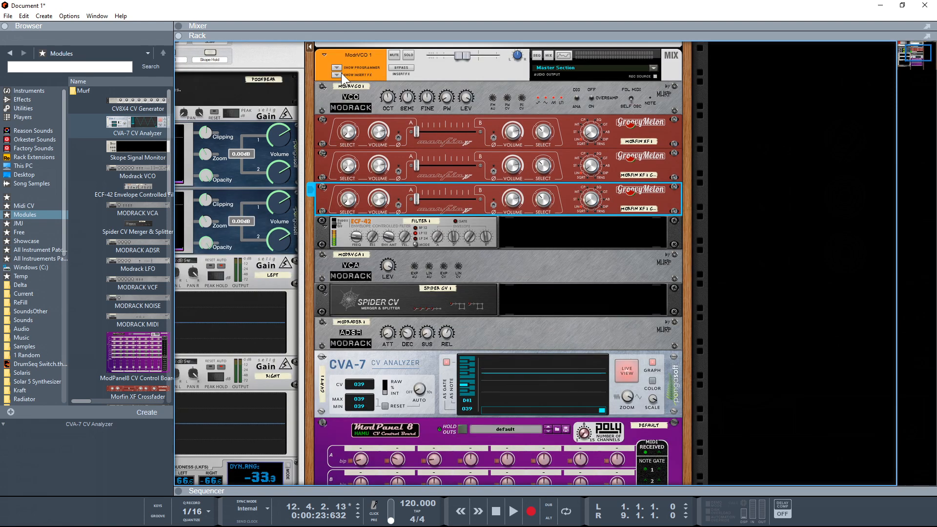
# Show the ModrVCO 1 mix channel's insert effects and open the MOscilloscope plugin window.
pyautogui.click(338, 74)
pyautogui.click(546, 122)
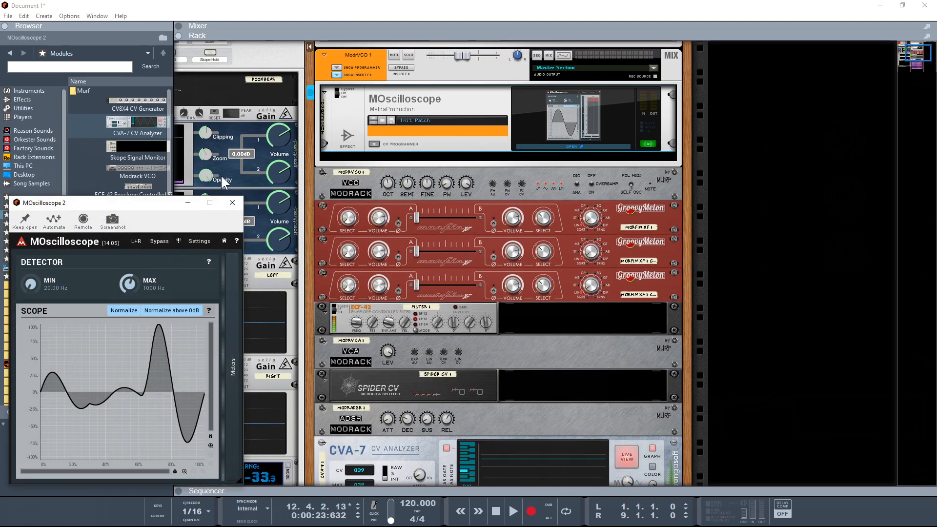
# Move the MOscilloscope window to the empty area beside the rack and keep it open while working on the ModPanel 8.
pyautogui.moveTo(147, 202); pyautogui.dragTo(826, 183)
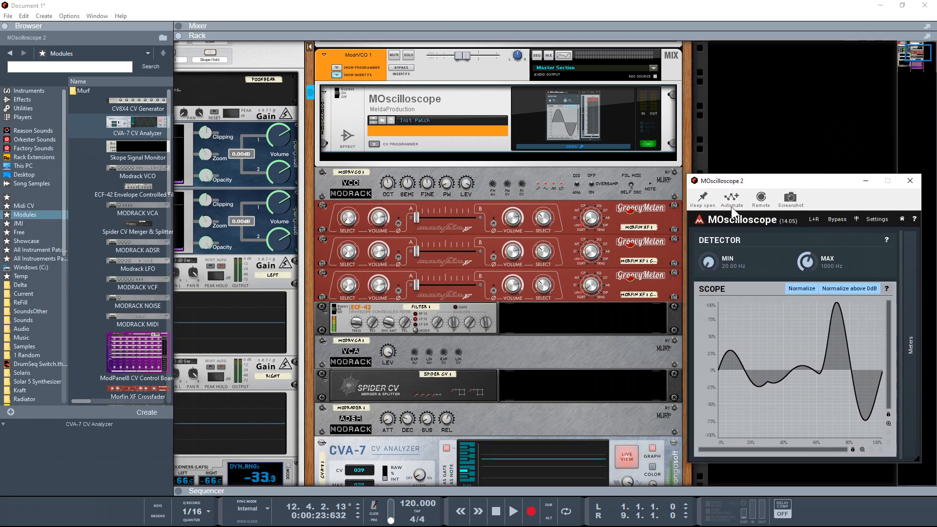
pyautogui.click(342, 319)
pyautogui.scroll(-2, 385, 358)
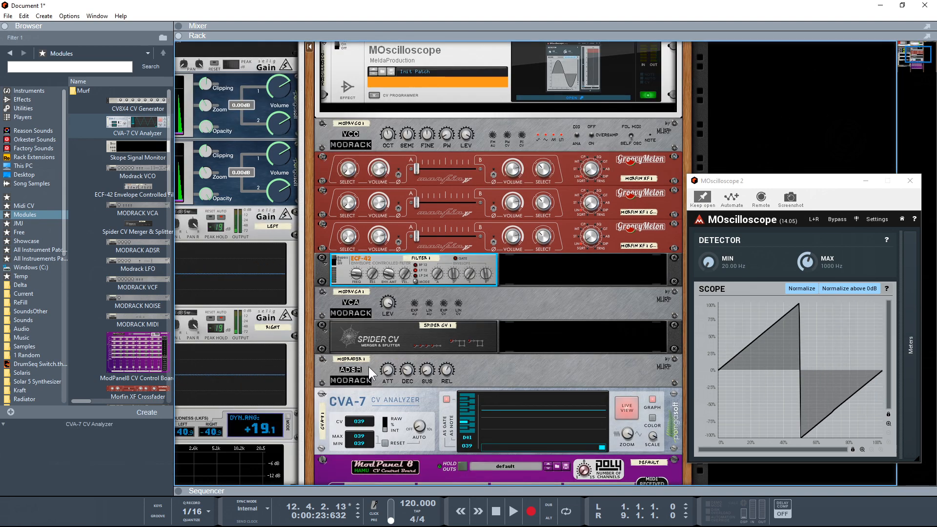
pyautogui.scroll(-5, 408, 395)
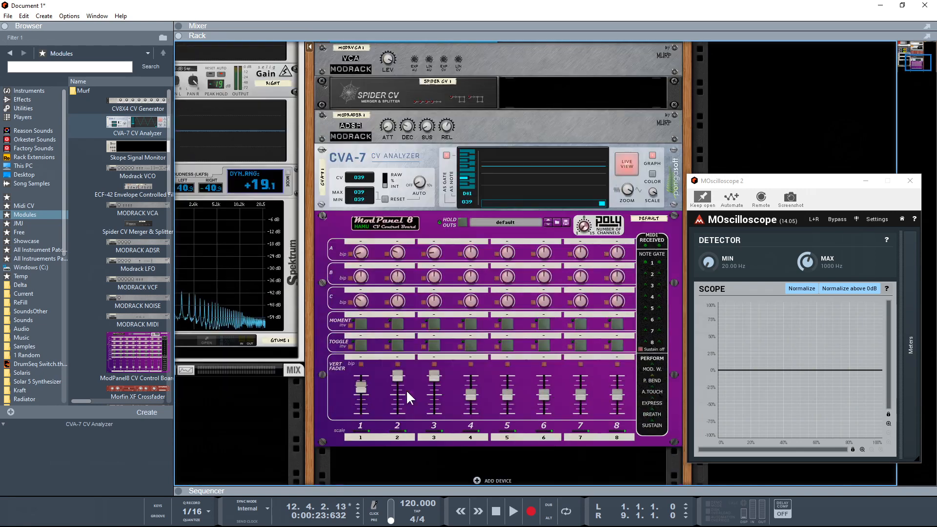
# On the ModPanel 8, raise vertical fader 1 fully, lower vertical fader 3 to 0% and turn knob C 1 up to maximum.
pyautogui.moveTo(362, 392); pyautogui.dragTo(360, 373)
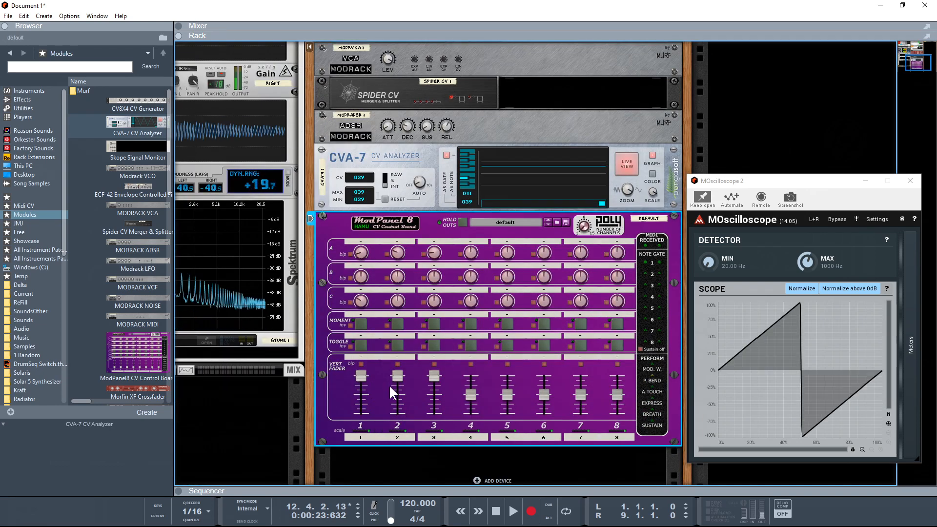
pyautogui.moveTo(438, 383); pyautogui.dragTo(438, 429)
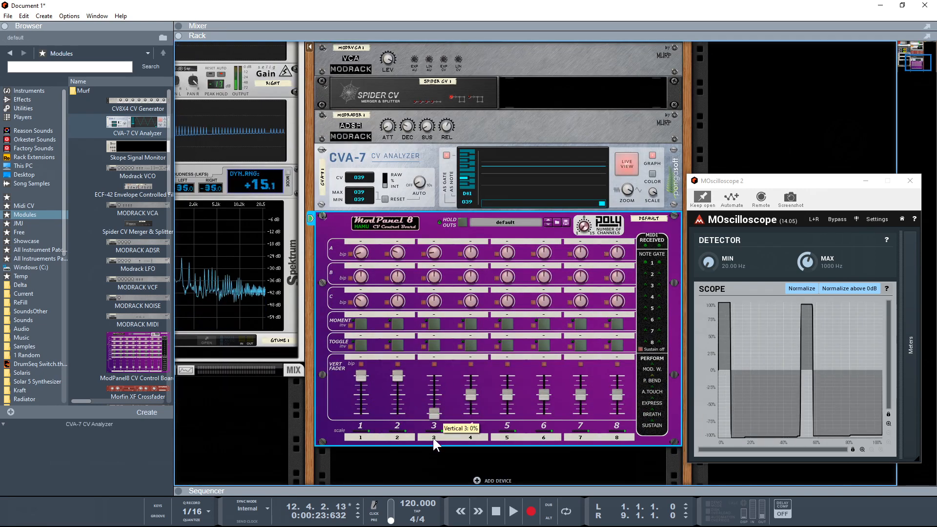
pyautogui.moveTo(360, 300); pyautogui.dragTo(365, 94)
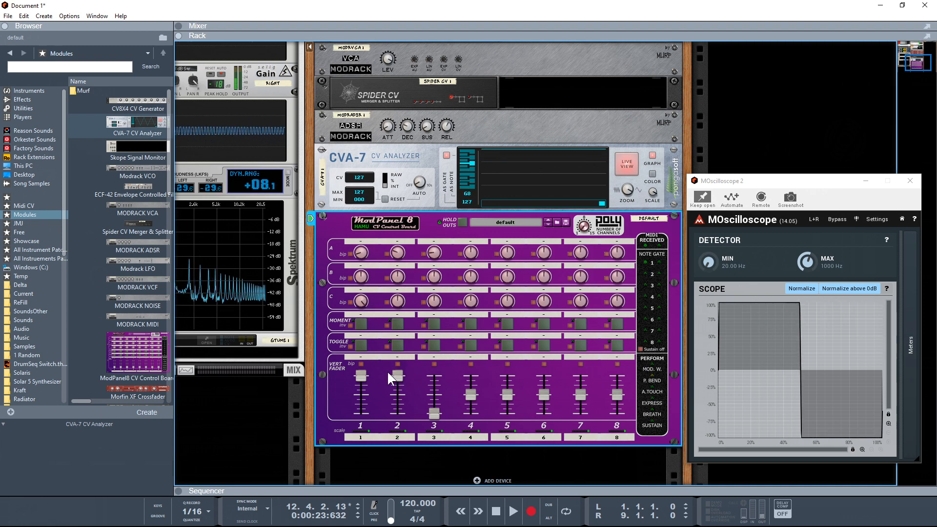
# Audition the waveform blend with vertical fader 1 at 0% and fader 3 fully raised, and restore both fader positions.
pyautogui.moveTo(425, 413); pyautogui.dragTo(367, 448)
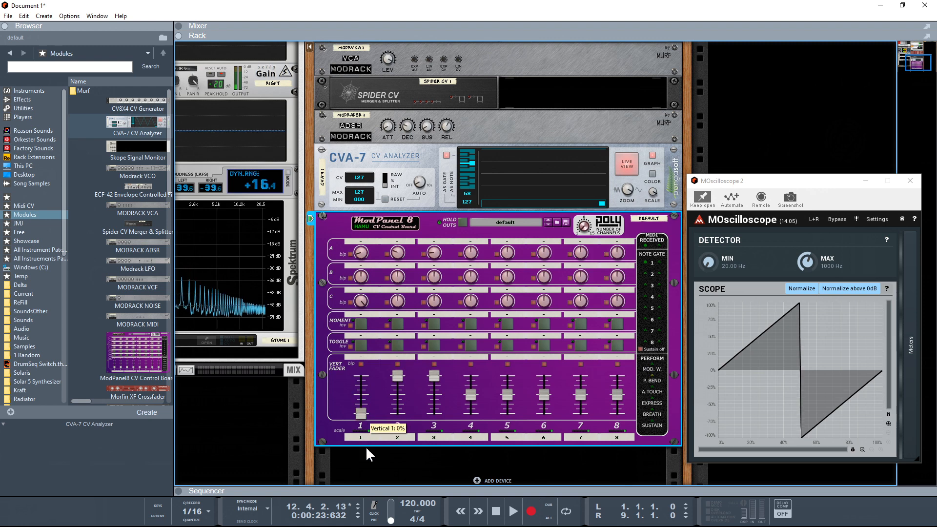
pyautogui.moveTo(434, 375)
pyautogui.mouseDown()
pyautogui.moveTo(434, 413)
pyautogui.moveTo(437, 369)
pyautogui.mouseUp()
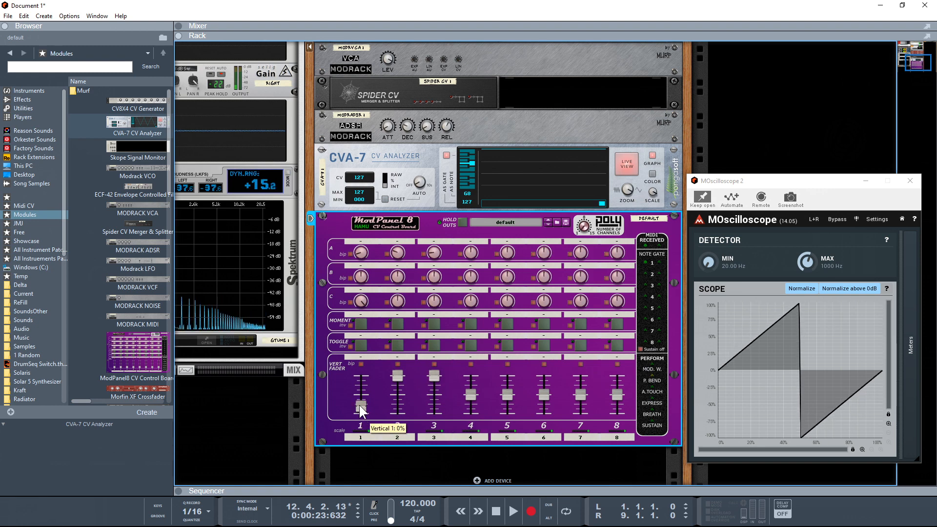
pyautogui.moveTo(361, 411); pyautogui.dragTo(362, 375)
pyautogui.moveTo(434, 374); pyautogui.dragTo(434, 414)
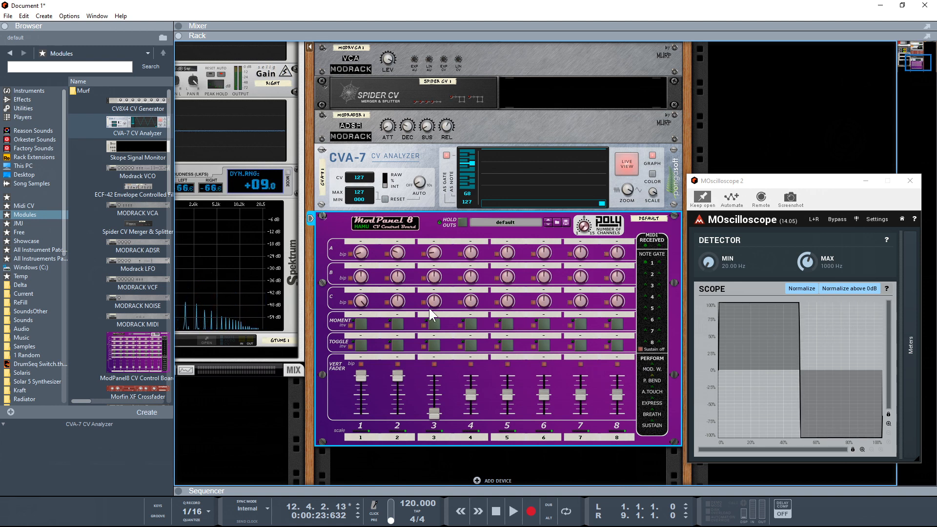
# Sweep the ModPanel 8's C 1 knob and the VCO's own PW knob to test the pulse-width range.
pyautogui.moveTo(361, 301); pyautogui.dragTo(359, 266)
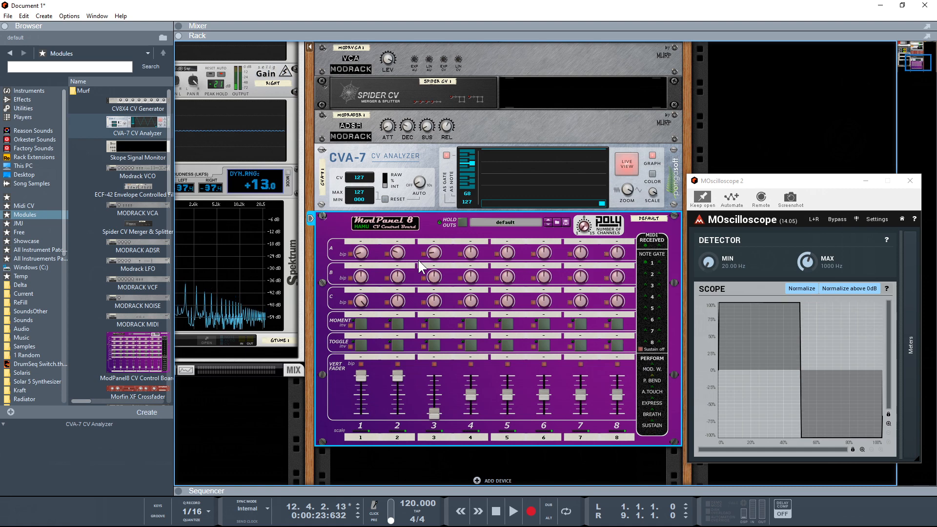
pyautogui.scroll(3, 418, 283)
pyautogui.scroll(1, 418, 283)
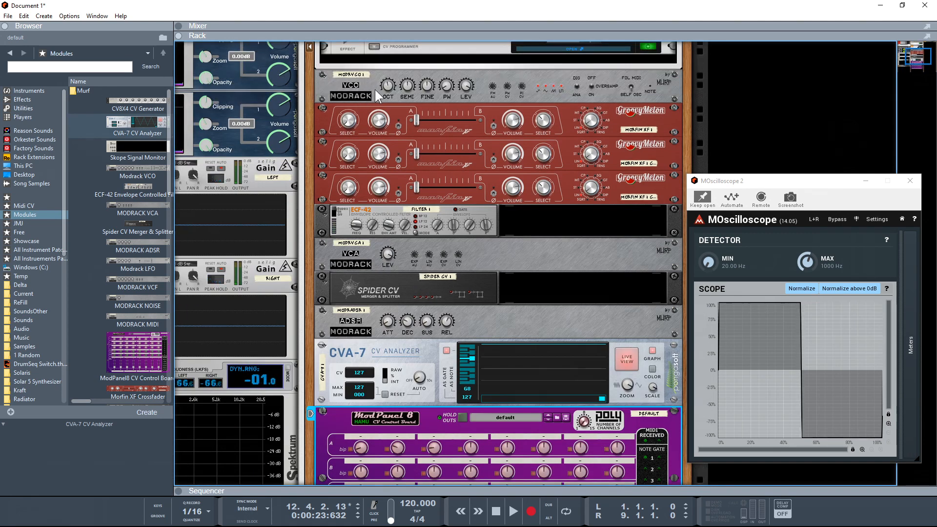
pyautogui.moveTo(309, 108); pyautogui.dragTo(199, 116)
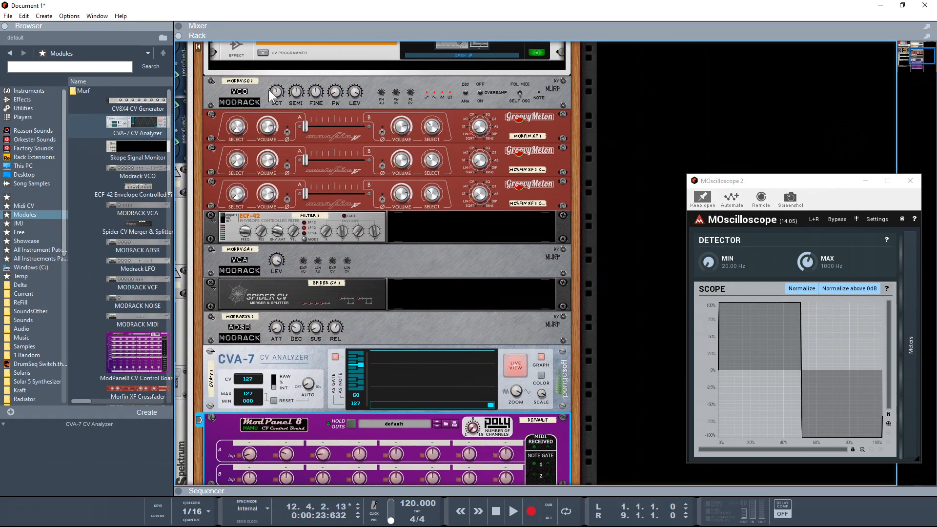
pyautogui.click(336, 105)
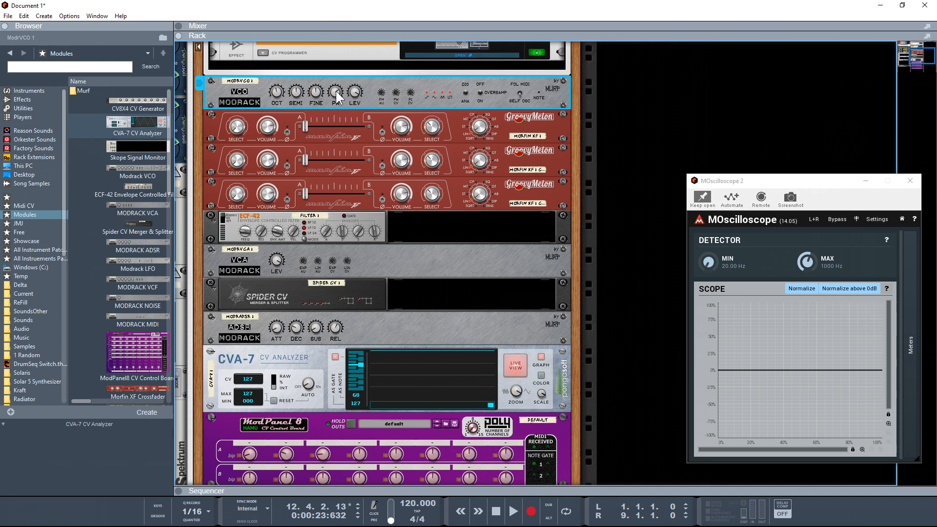
pyautogui.moveTo(336, 92); pyautogui.dragTo(335, 25)
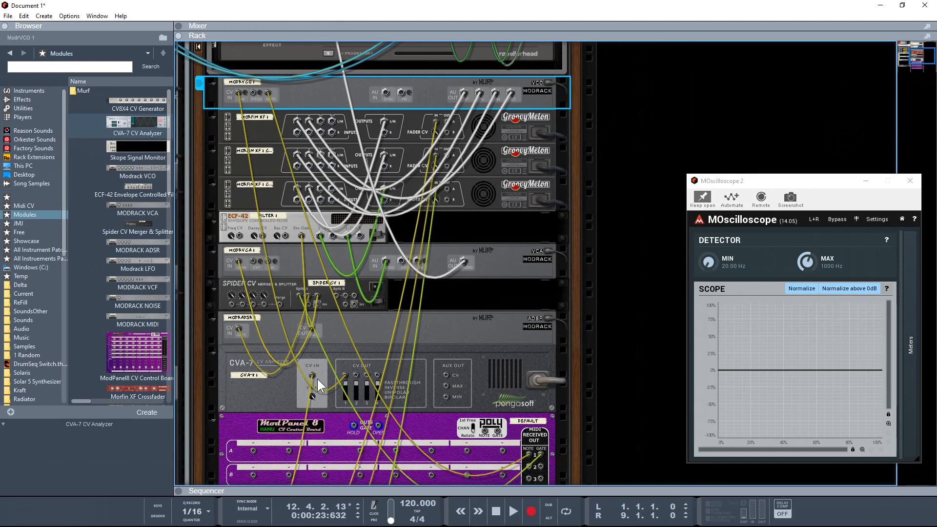
# Reroute C Out 1 through the Spider CV's second splitter and its merger, with the merged output feeding the CVA-7's CV input.
pyautogui.scroll(-2, 317, 380)
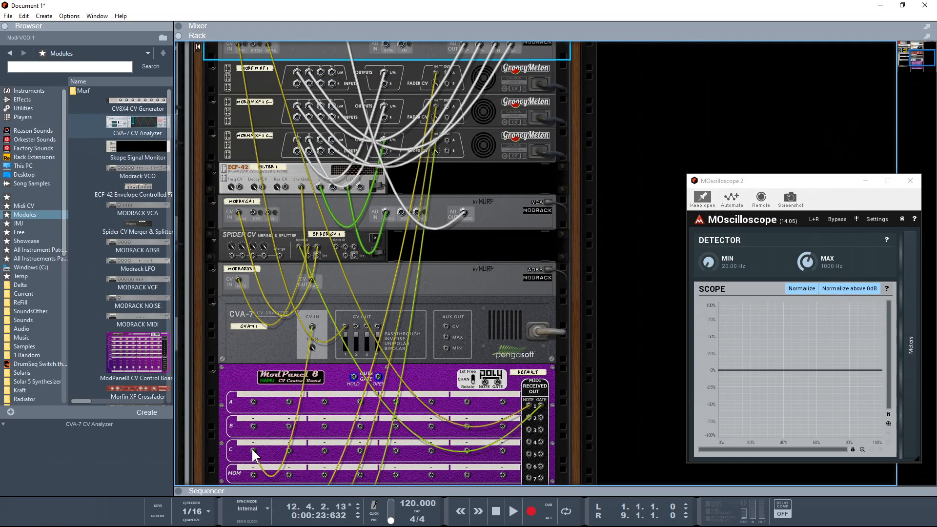
pyautogui.moveTo(311, 327); pyautogui.dragTo(253, 254)
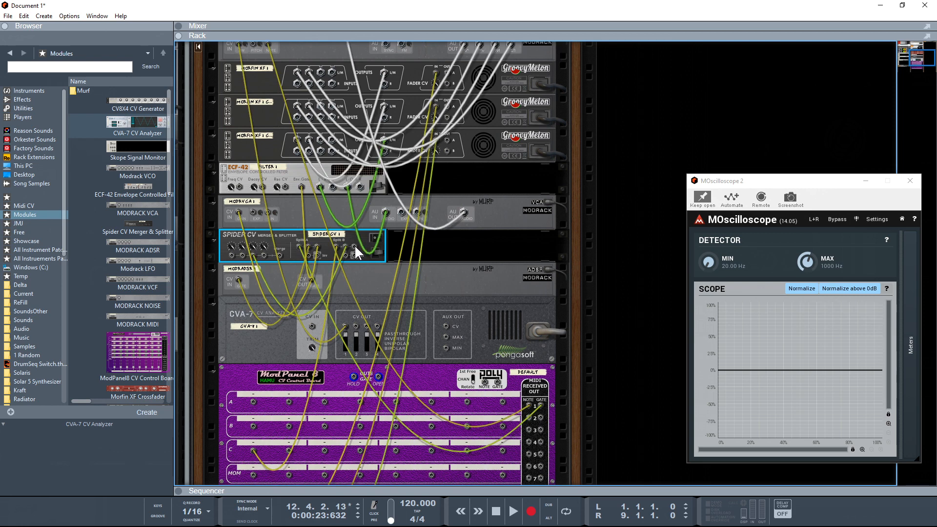
pyautogui.moveTo(355, 246); pyautogui.dragTo(312, 326)
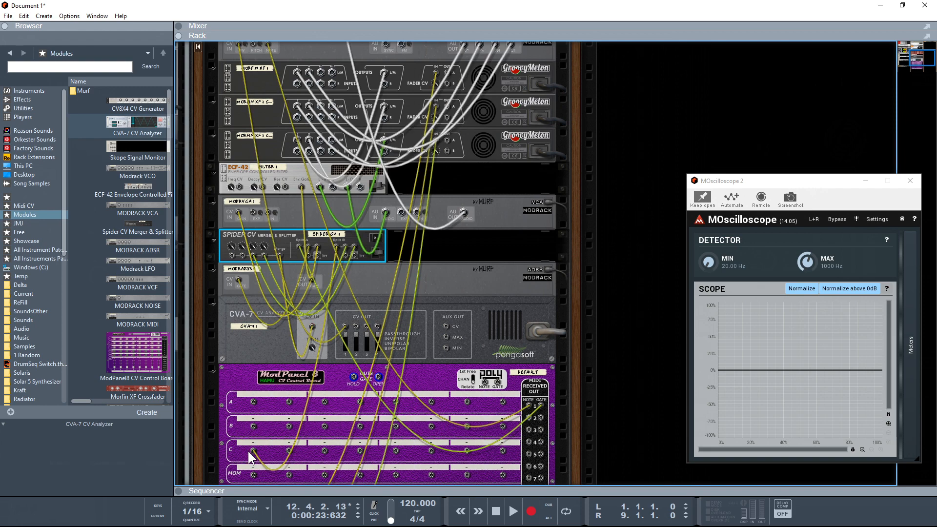
# Switch the CVA-7 display to RAW and turn the ModPanel 8's C 1 knob to a CV of 0.98440.
pyautogui.press('Tab')
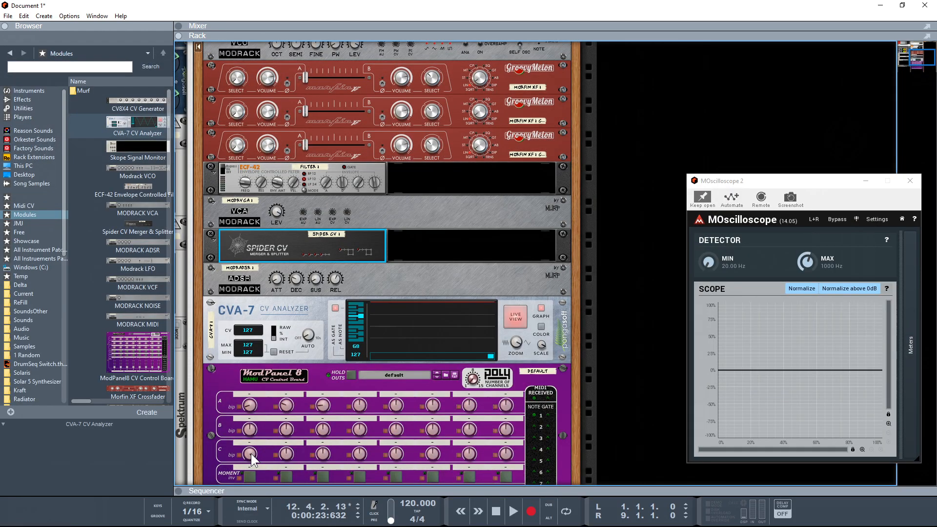
pyautogui.click(251, 452)
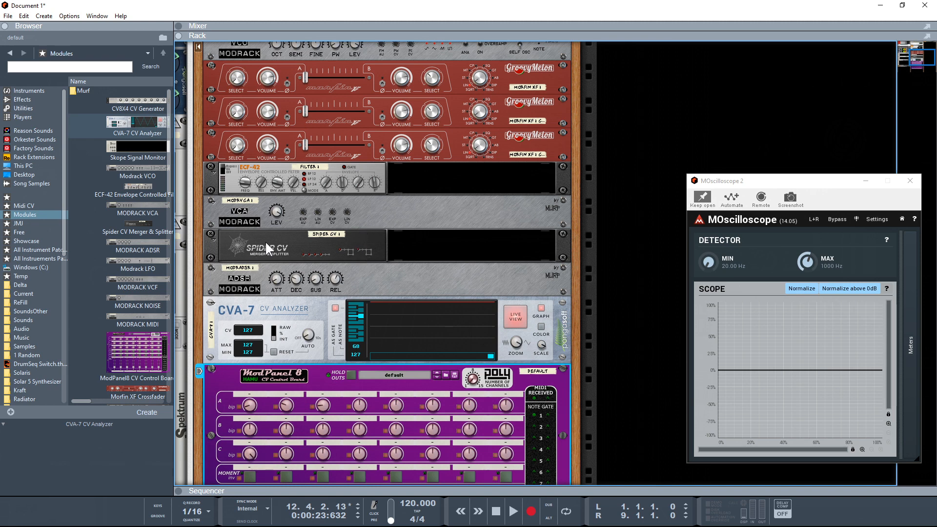
pyautogui.moveTo(275, 336); pyautogui.dragTo(271, 318)
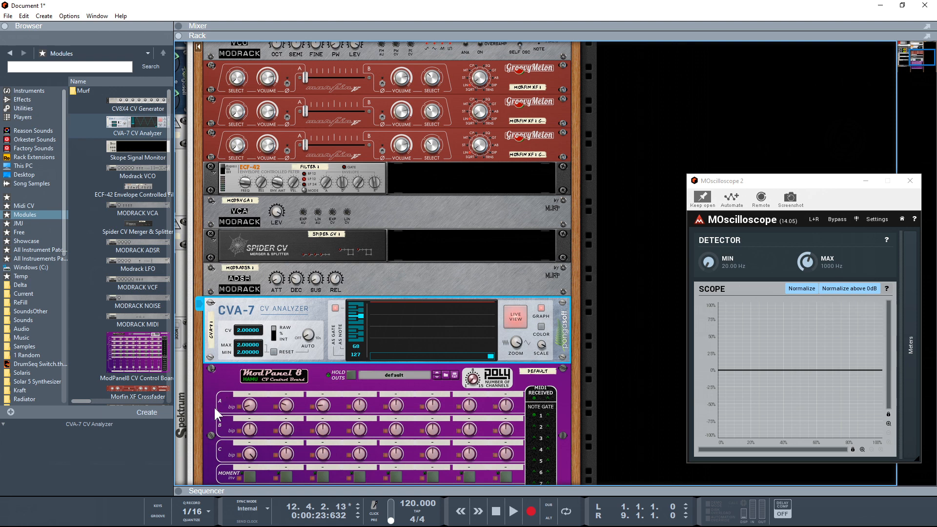
pyautogui.moveTo(248, 455)
pyautogui.mouseDown()
pyautogui.moveTo(248, 488)
pyautogui.moveTo(241, 386)
pyautogui.moveTo(242, 480)
pyautogui.moveTo(244, 451)
pyautogui.mouseUp()
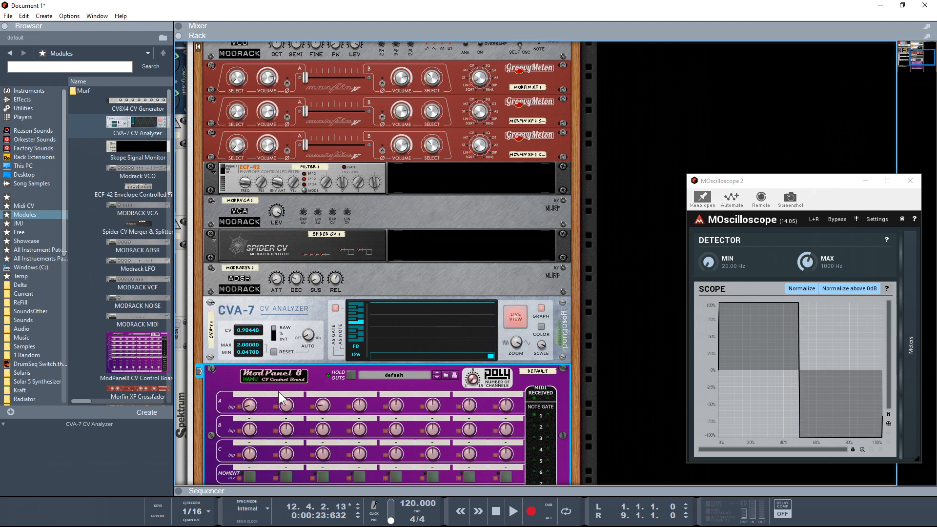
# Patch the ModPanel 8's row A outputs 1, 2 and 3 into the ECF-42's Freq CV, Res CV and Decay CV inputs.
pyautogui.press('Tab')
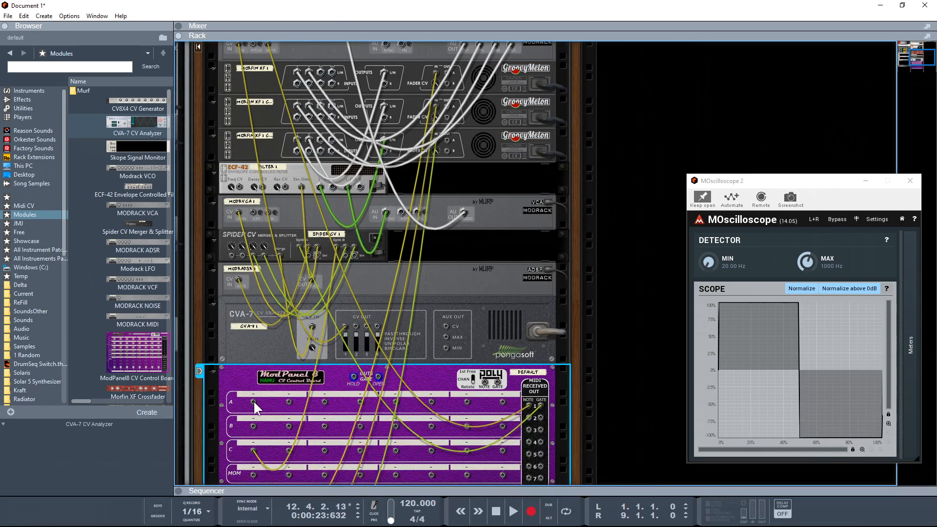
pyautogui.moveTo(253, 402); pyautogui.dragTo(289, 402)
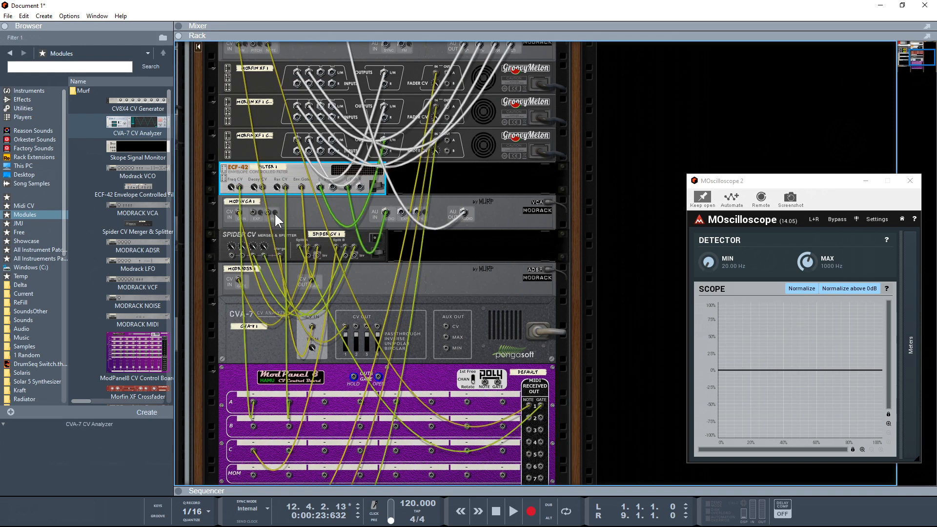
pyautogui.moveTo(262, 187); pyautogui.dragTo(325, 402)
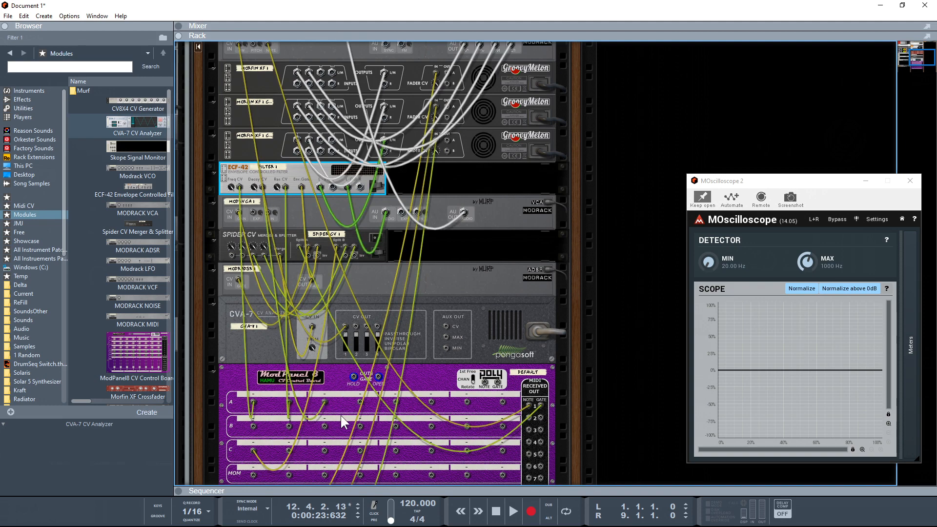
pyautogui.press('Tab')
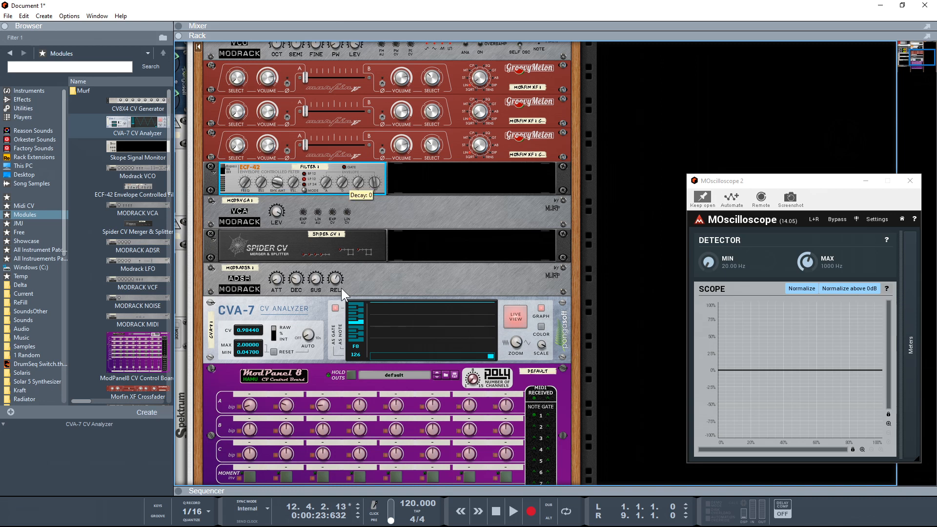
# Turn down the ModPanel 8's A 1 knob to lower the filter frequency.
pyautogui.click(320, 366)
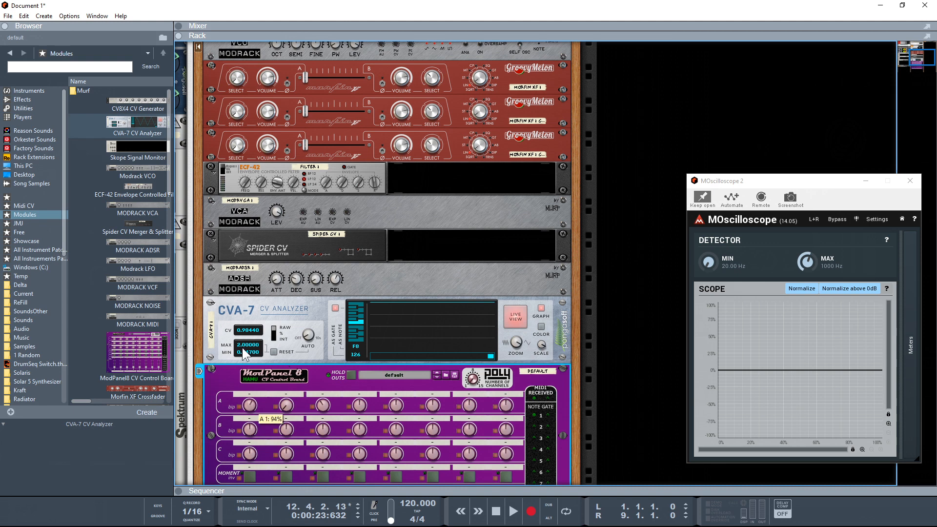
pyautogui.moveTo(250, 406); pyautogui.dragTo(249, 423)
pyautogui.scroll(-3, 297, 450)
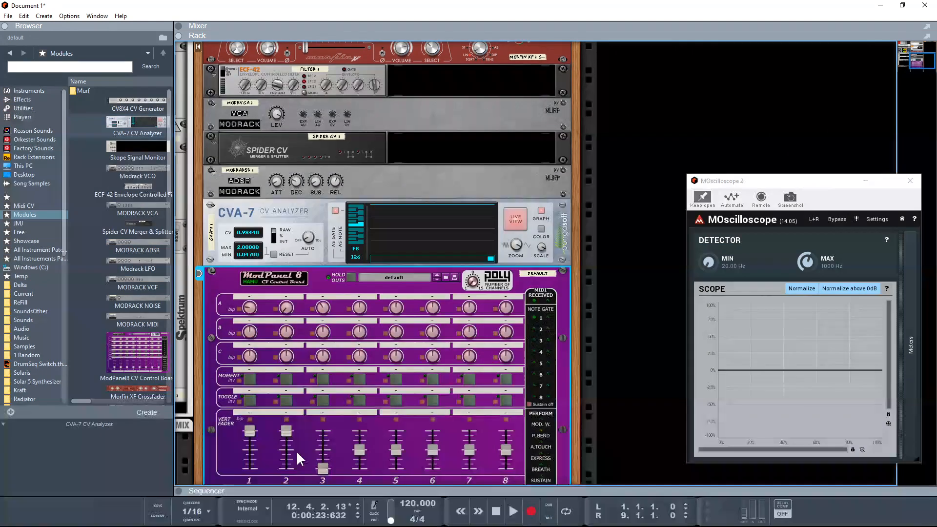
pyautogui.scroll(5, 315, 298)
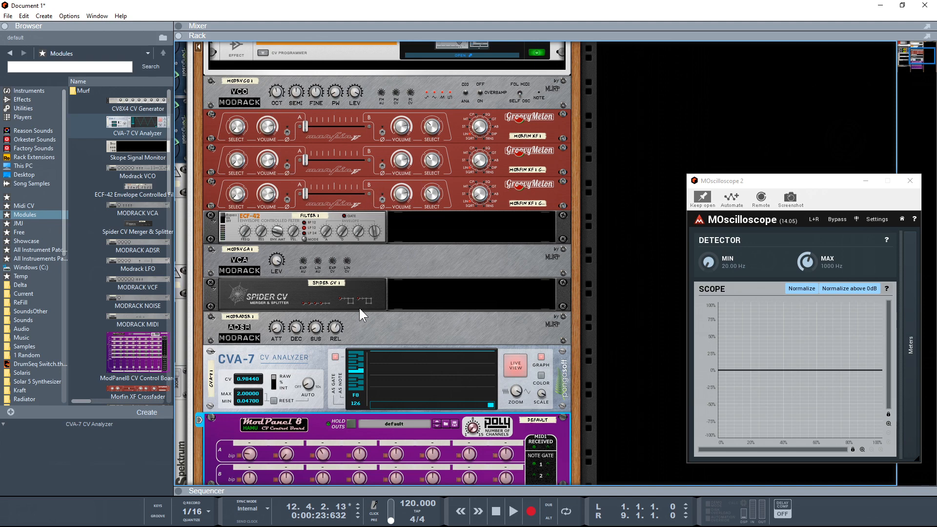
pyautogui.scroll(-5, 360, 309)
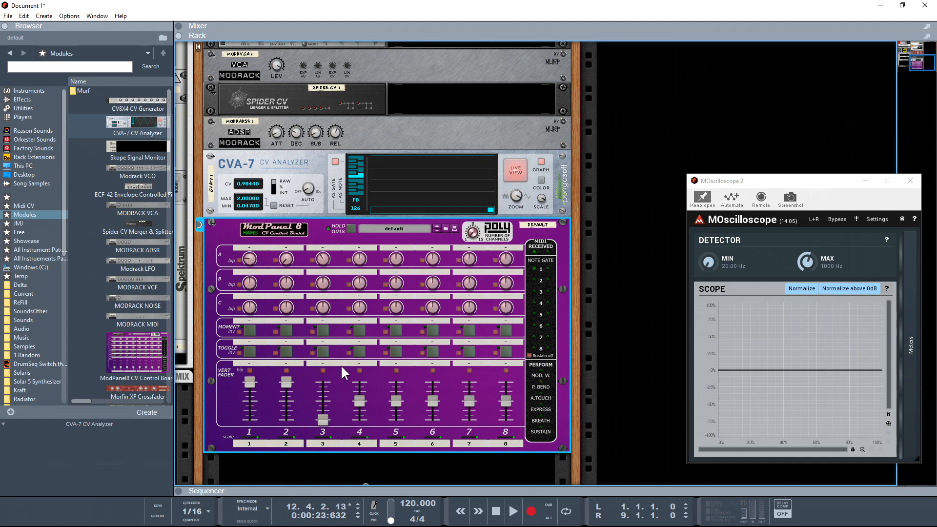
# Add a PolyStep Sequencer player to the ModPanel 8.
pyautogui.scroll(10, 342, 366)
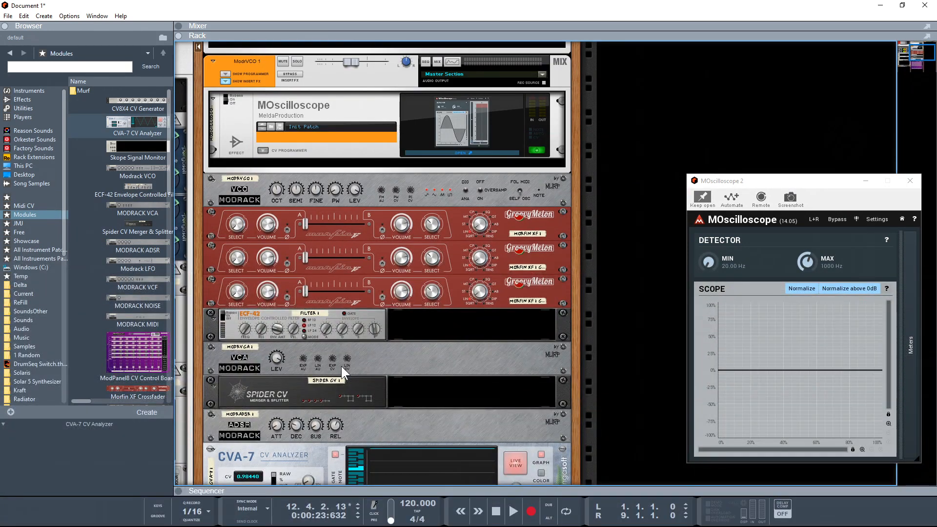
pyautogui.click(28, 117)
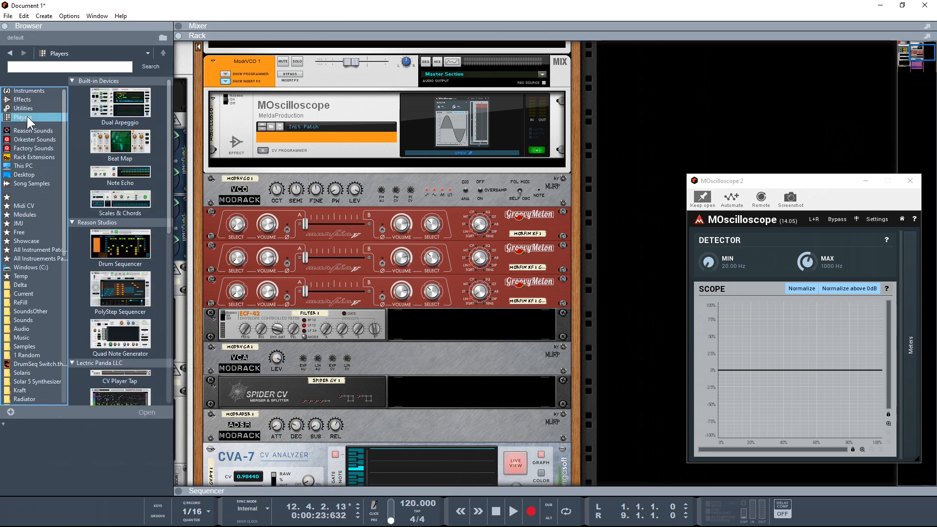
pyautogui.moveTo(121, 285)
pyautogui.mouseDown()
pyautogui.moveTo(338, 121)
pyautogui.moveTo(341, 476)
pyautogui.moveTo(348, 408)
pyautogui.mouseUp()
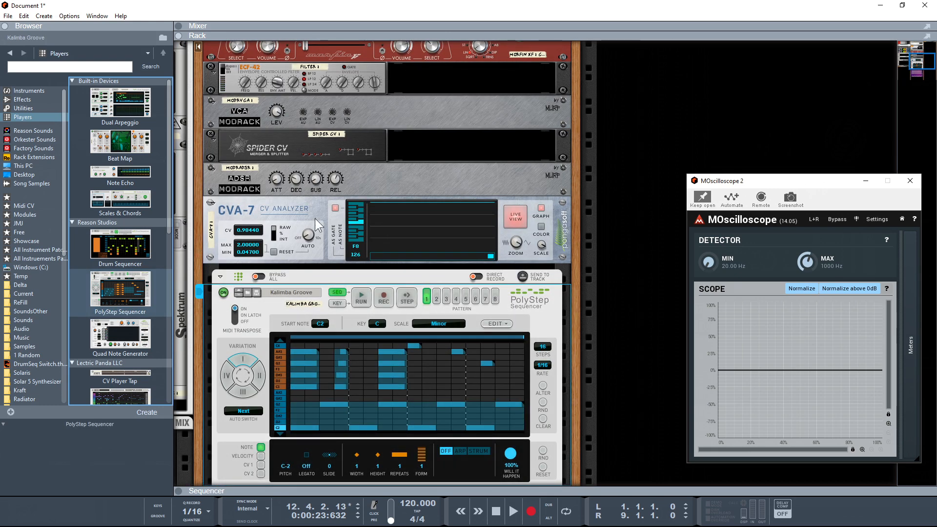
# Add a Quartet Chorus Ensemble to the ModrVCO 1 mix channel's insert effects beside the MOscilloscope.
pyautogui.scroll(3, 327, 201)
pyautogui.click(29, 100)
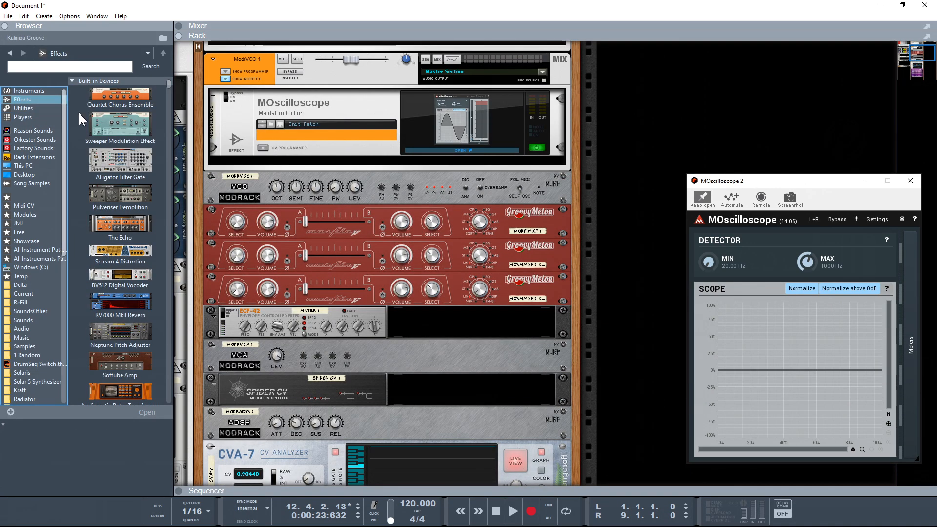
pyautogui.moveTo(112, 95); pyautogui.dragTo(322, 101)
# Reset the PolyStep Sequencer so its pattern is empty.
pyautogui.scroll(-12, 370, 285)
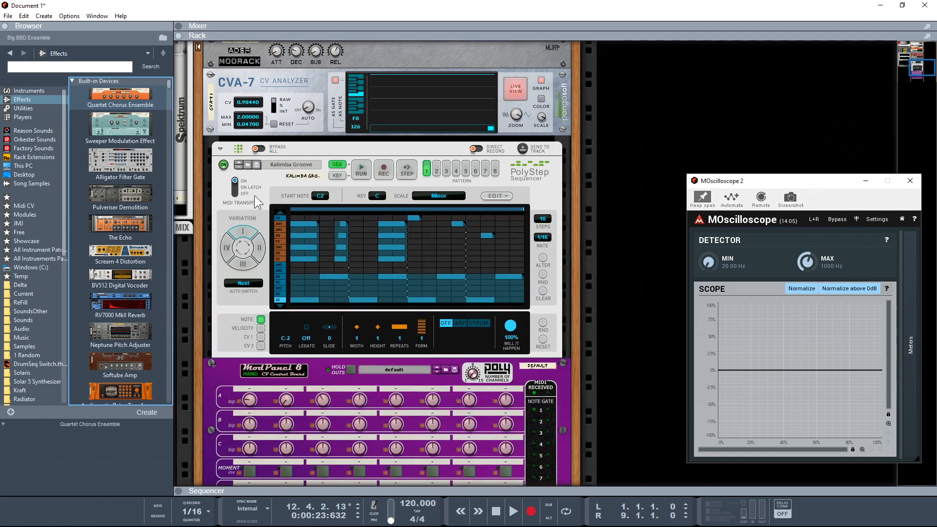
pyautogui.rightClick(264, 179)
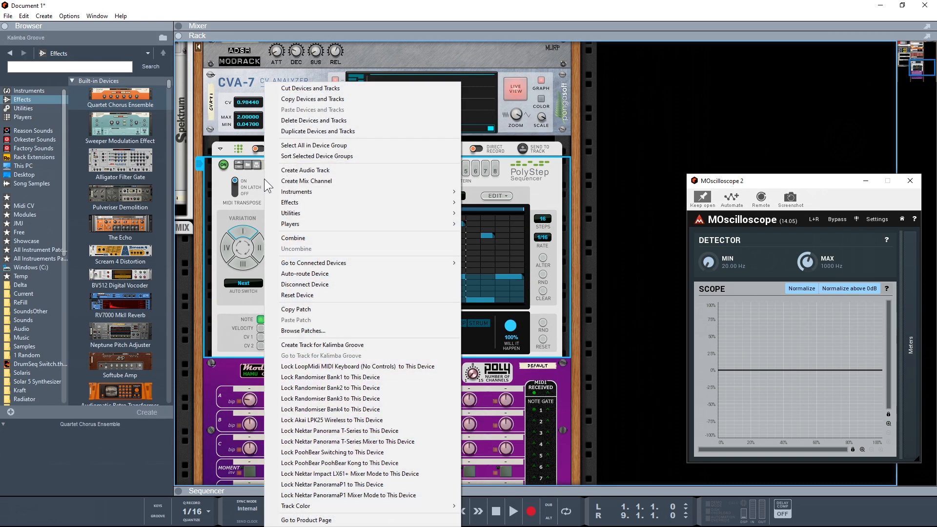
pyautogui.click(312, 296)
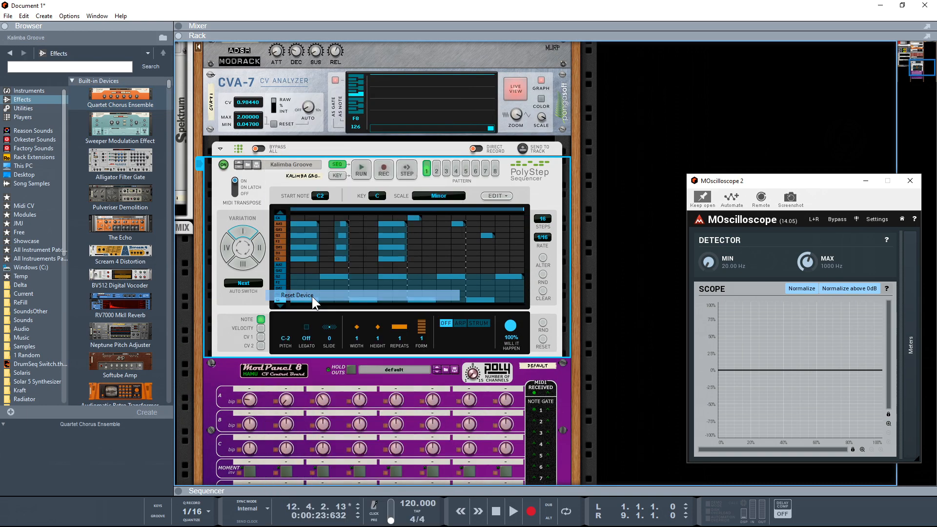
# Enter C3 notes on steps 1, 2, 5, 7, 9, 11, 13 and 15, higher notes on 3, 6 and 10, and D#3 on 16.
pyautogui.doubleClick(299, 260)
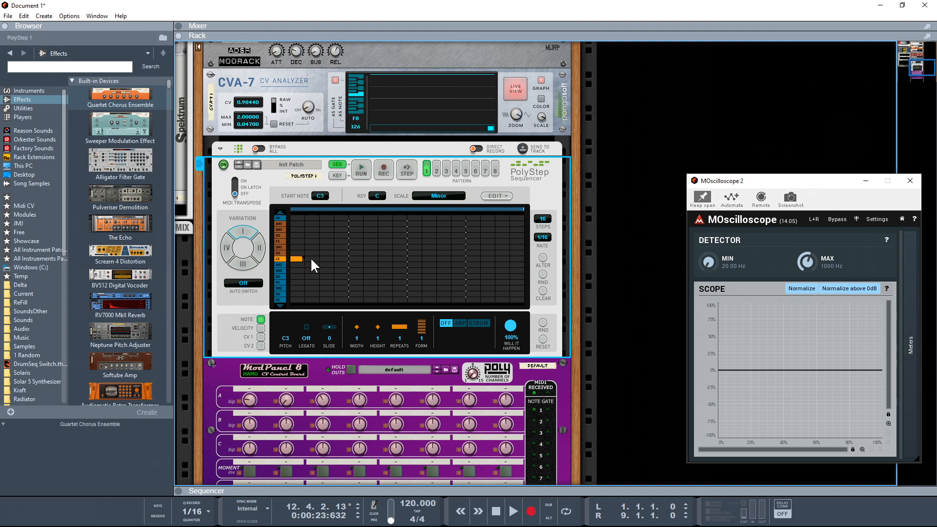
pyautogui.doubleClick(327, 224)
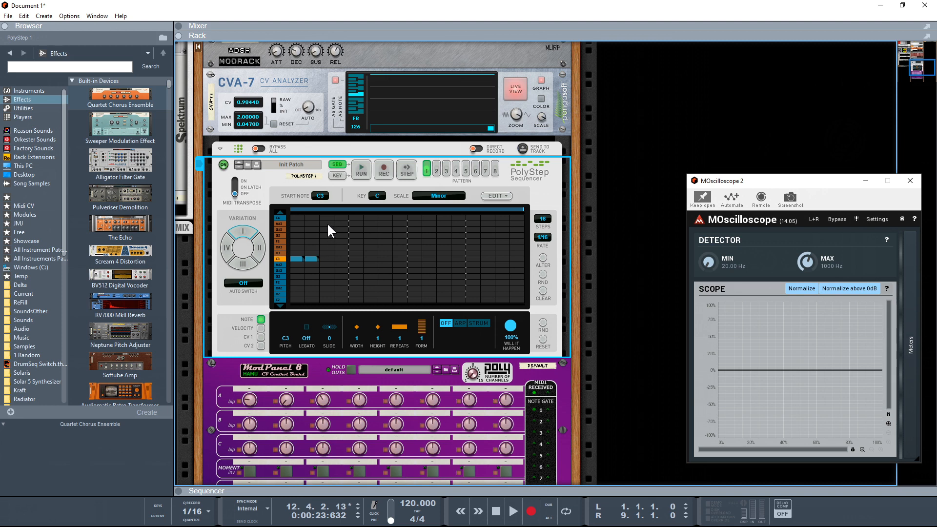
pyautogui.doubleClick(355, 259)
pyautogui.doubleClick(369, 230)
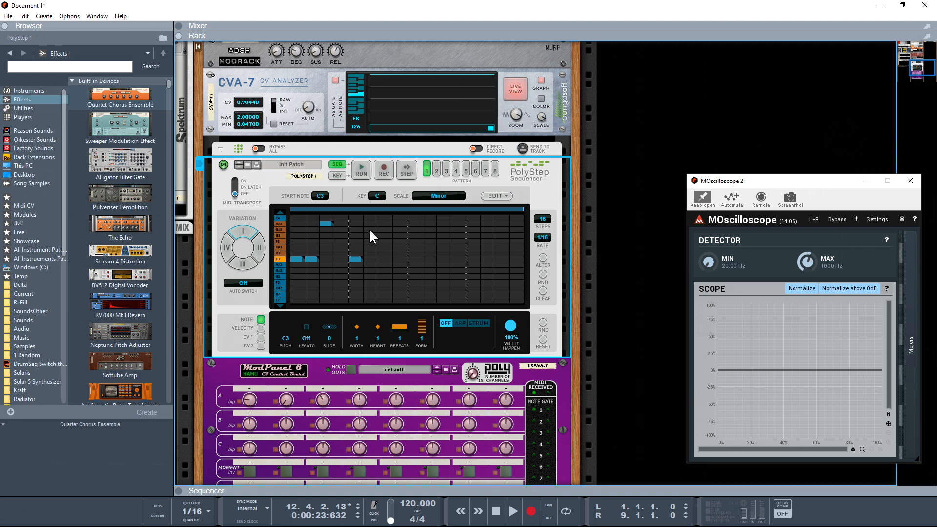
pyautogui.doubleClick(384, 259)
pyautogui.click(416, 260)
pyautogui.doubleClick(474, 259)
pyautogui.doubleClick(502, 258)
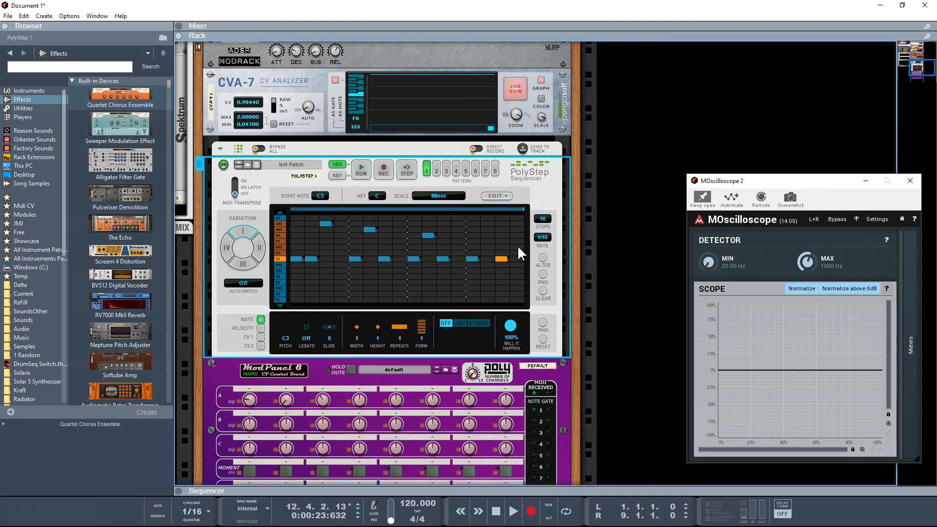
pyautogui.doubleClick(517, 247)
# Switch the ECF-42 filter on.
pyautogui.scroll(5, 370, 265)
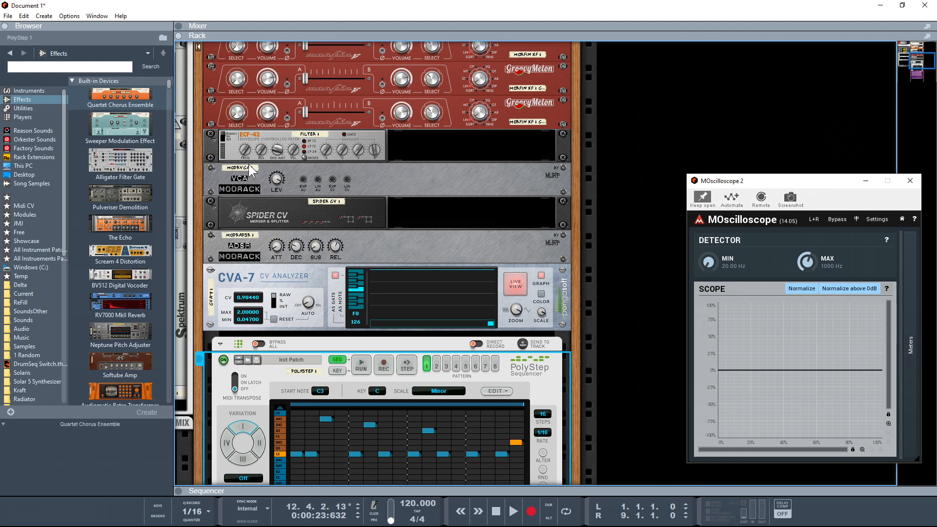
pyautogui.click(224, 132)
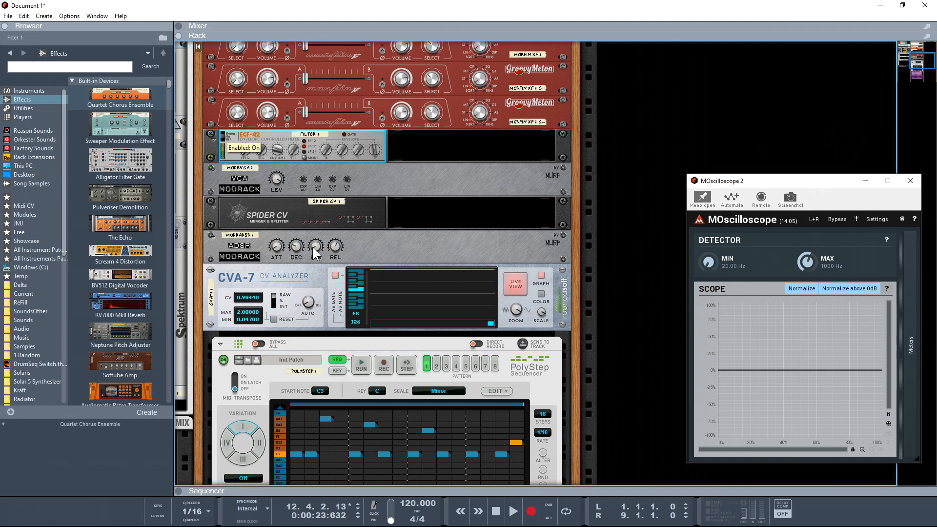
pyautogui.scroll(5, 355, 275)
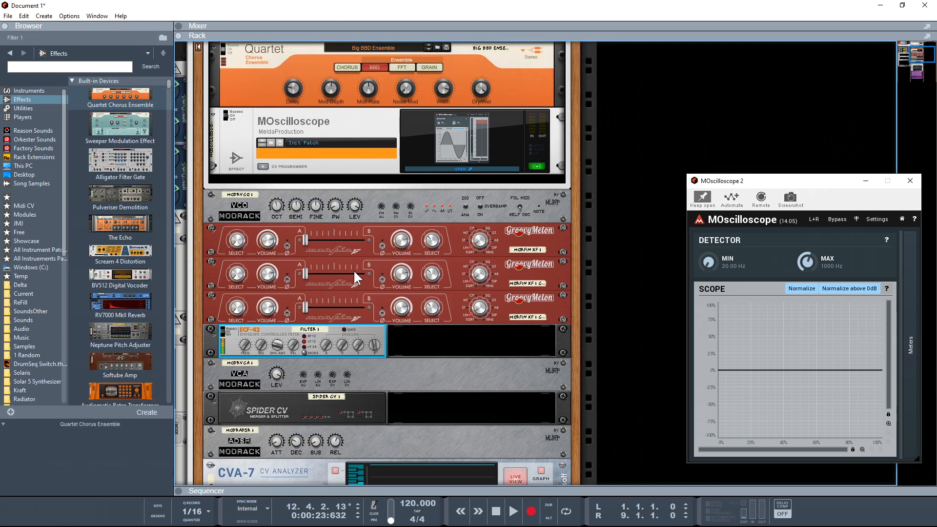
pyautogui.scroll(-5, 353, 269)
pyautogui.scroll(-4, 355, 277)
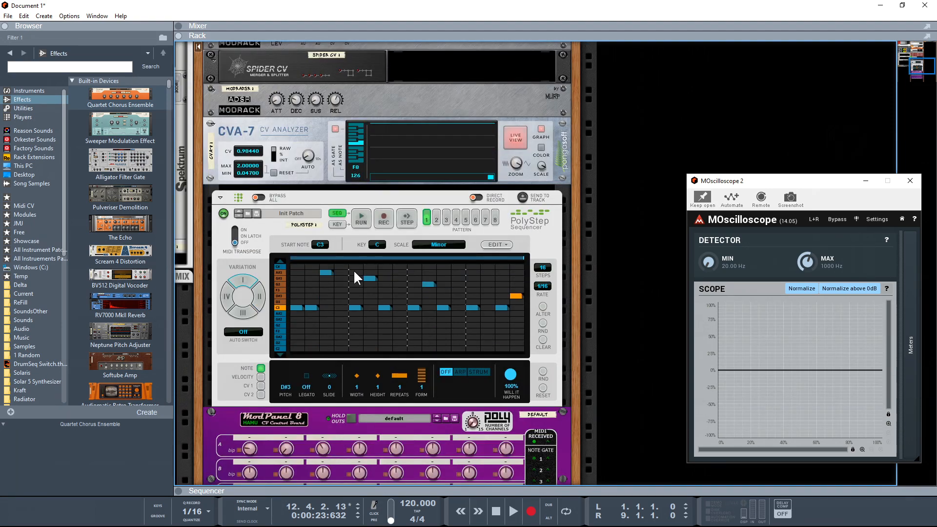
pyautogui.scroll(-1, 357, 278)
pyautogui.scroll(3, 353, 269)
pyautogui.scroll(3, 353, 271)
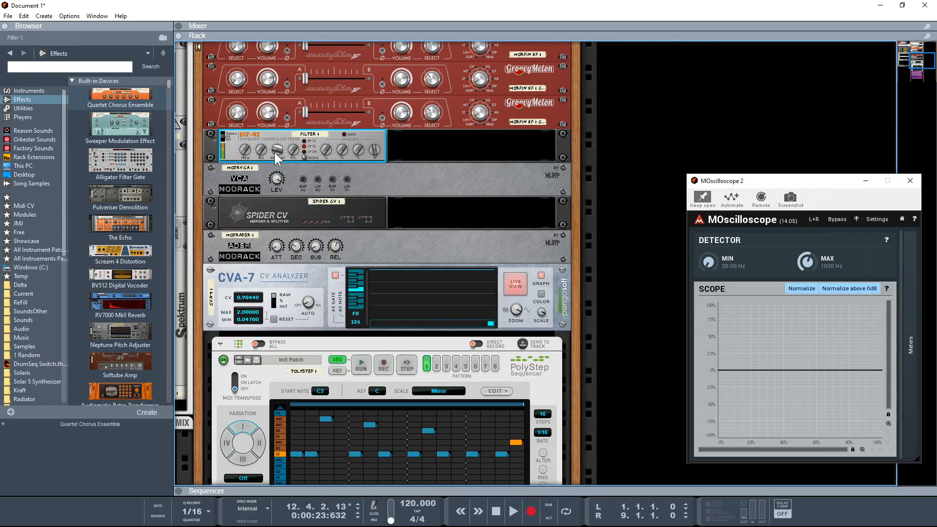
pyautogui.scroll(-3, 313, 260)
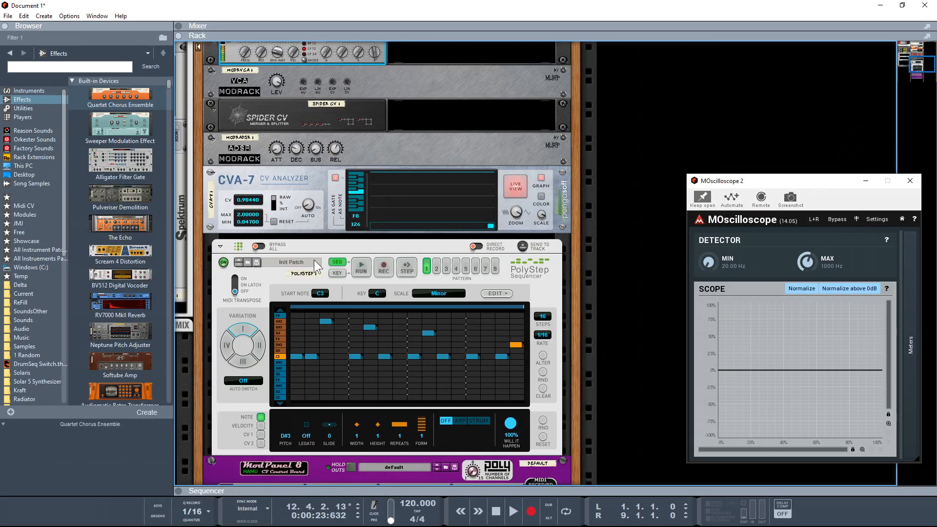
# Run the PolyStep Sequencer and adjust the ModrVCO 1's octave knob.
pyautogui.click(361, 271)
pyautogui.scroll(6, 298, 259)
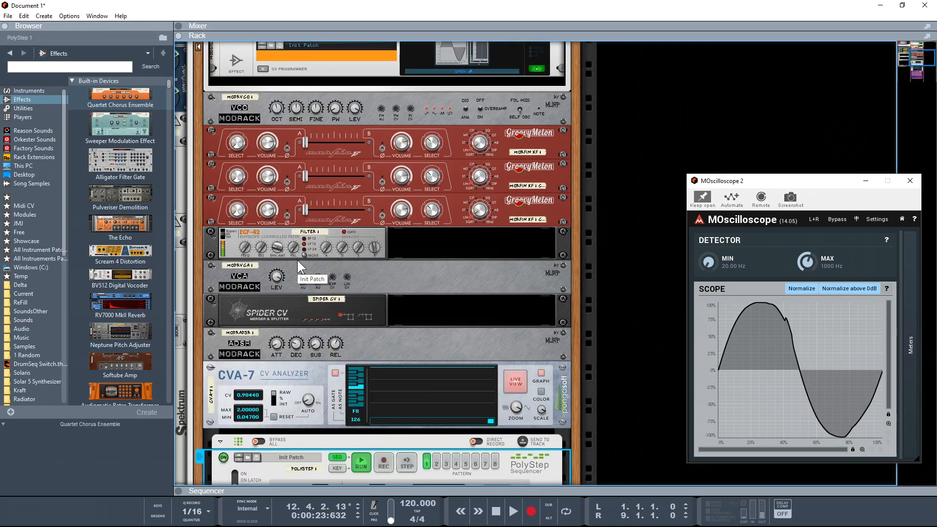
pyautogui.click(279, 111)
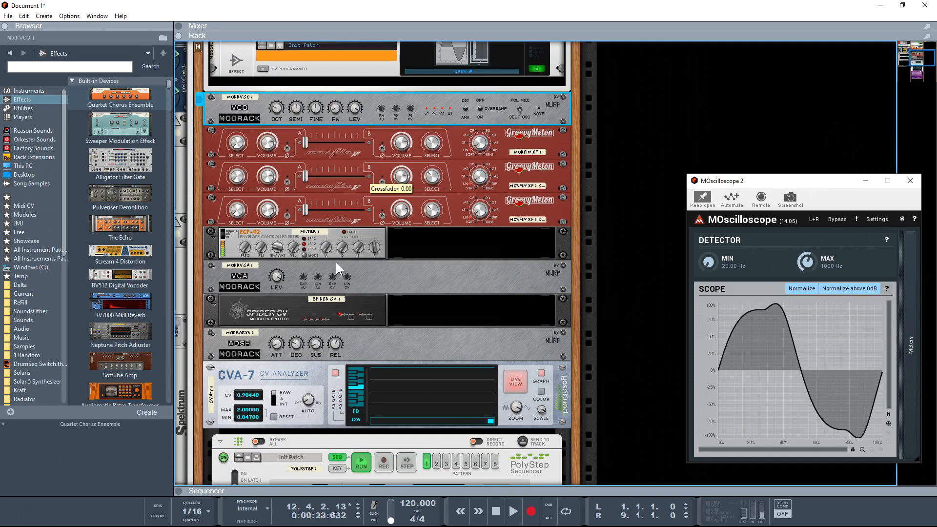
# Raise the ModPanel 8's vertical fader 3 and adjust the A 1, A 2 and A 3 knobs while the pattern plays.
pyautogui.scroll(-6, 336, 261)
pyautogui.scroll(-9, 335, 263)
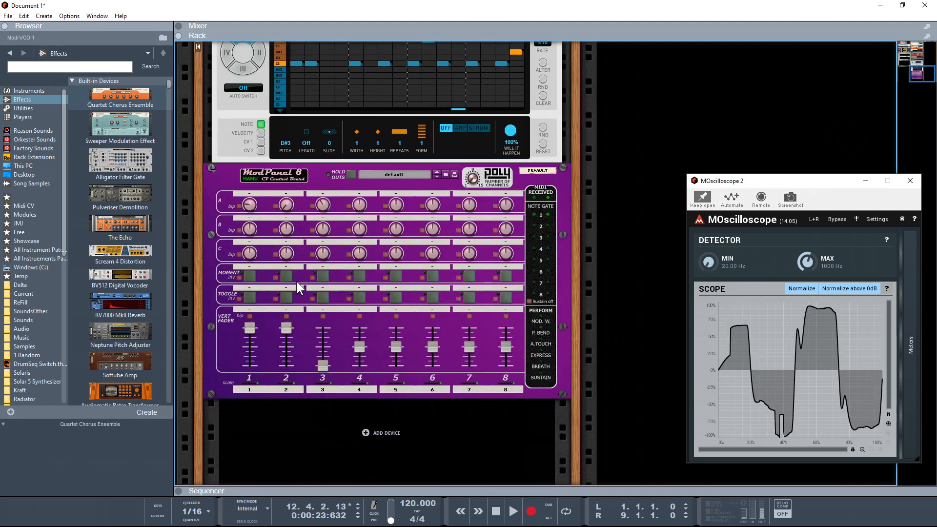
pyautogui.moveTo(325, 363); pyautogui.dragTo(324, 332)
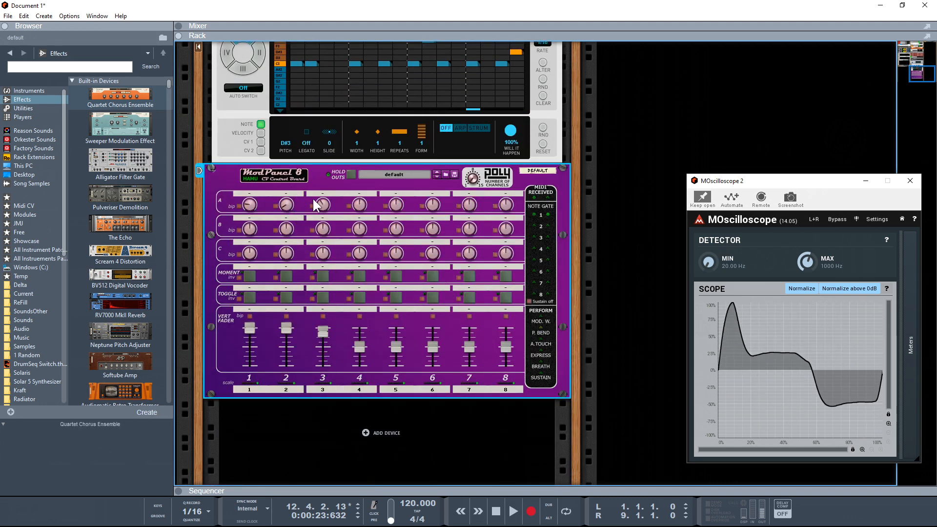
pyautogui.moveTo(322, 207); pyautogui.dragTo(314, 175)
pyautogui.moveTo(249, 205); pyautogui.dragTo(250, 185)
pyautogui.moveTo(293, 209); pyautogui.dragTo(283, 171)
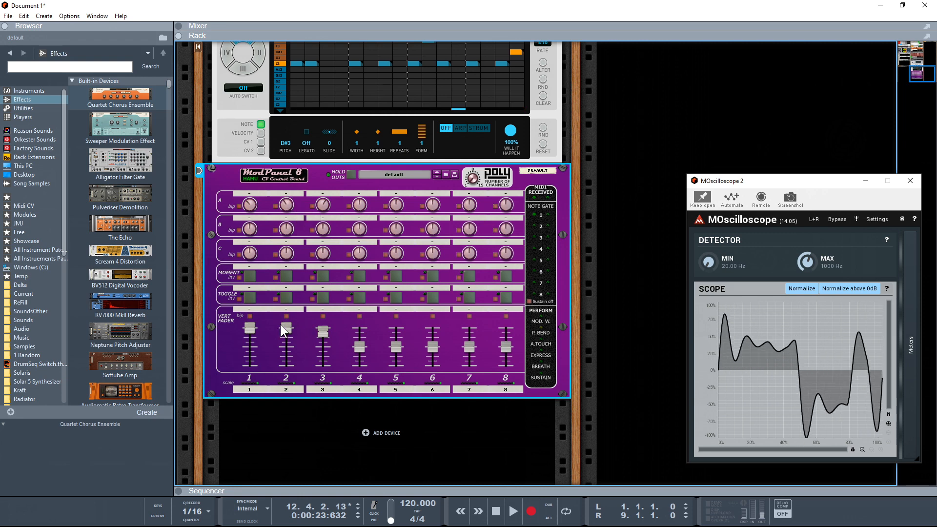
# Vary the ModPanel 8's vertical faders 1, 2 and 3 and turn down its C 1 knob.
pyautogui.moveTo(254, 322); pyautogui.dragTo(255, 333)
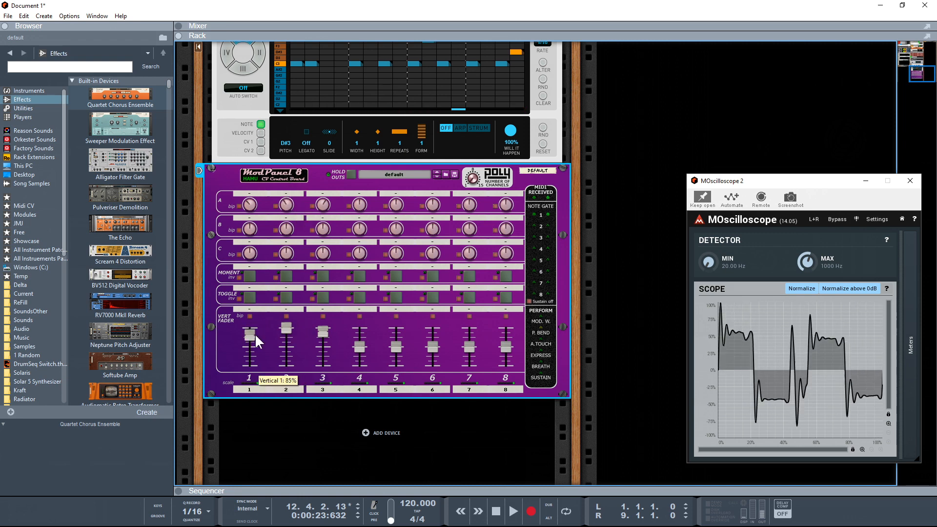
pyautogui.moveTo(322, 330); pyautogui.dragTo(318, 351)
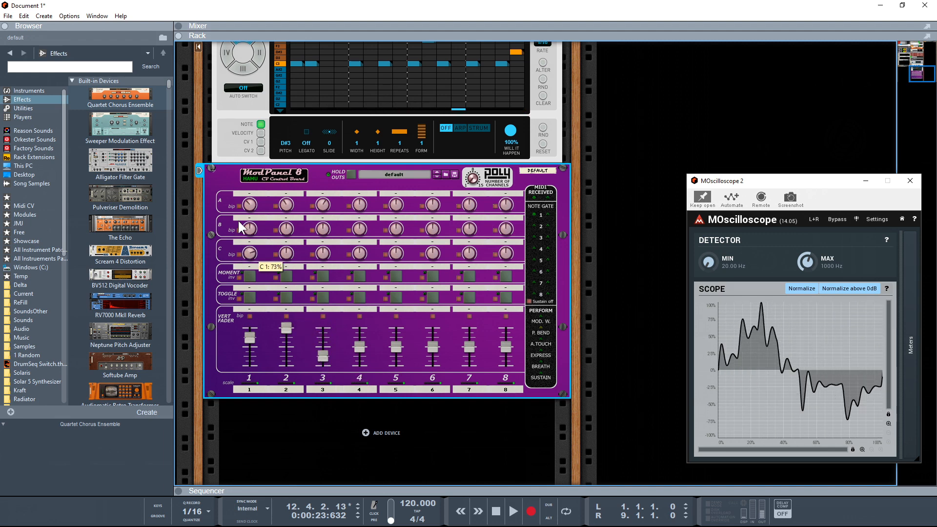
pyautogui.moveTo(238, 220); pyautogui.dragTo(235, 310)
pyautogui.moveTo(250, 341); pyautogui.dragTo(318, 332)
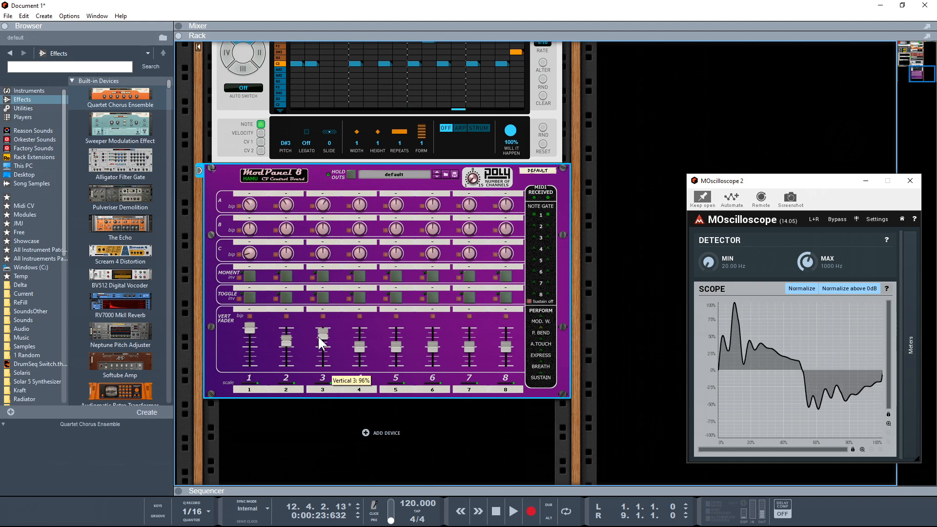
# Adjust the ECF-42's envelope attack and sustain and set its envelope amount to 55.
pyautogui.scroll(3, 307, 186)
pyautogui.scroll(9, 306, 186)
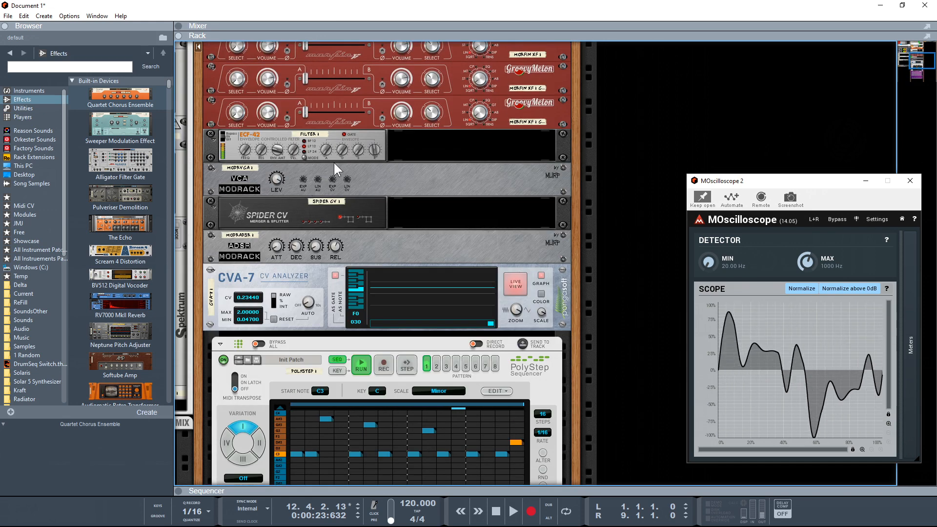
pyautogui.click(277, 149)
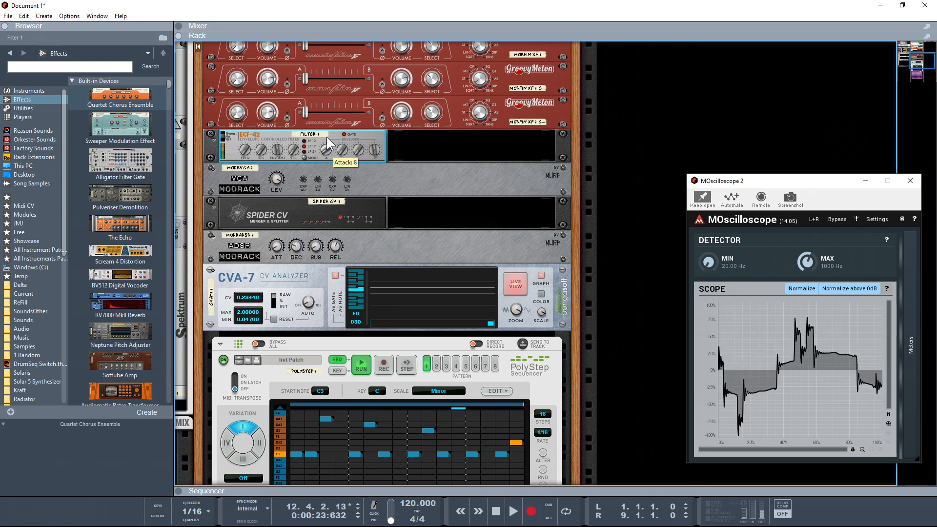
pyautogui.moveTo(358, 149); pyautogui.dragTo(343, 84)
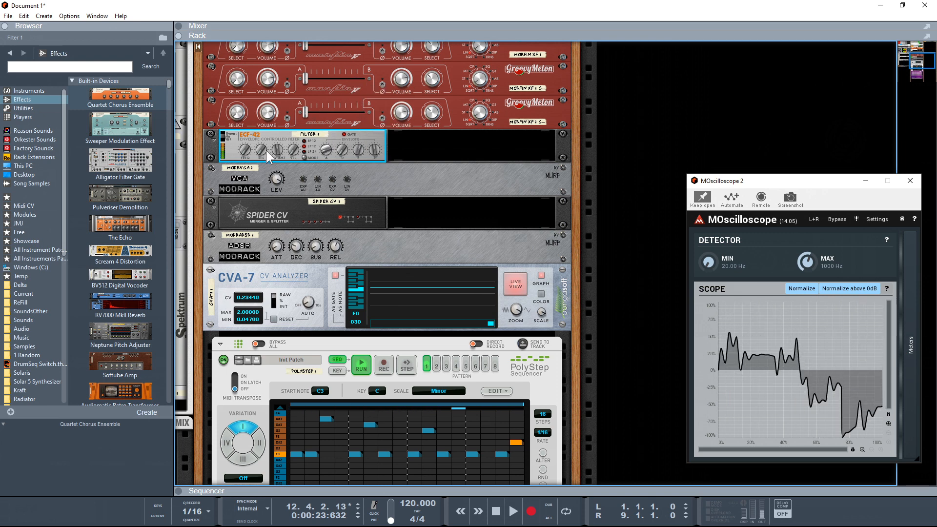
pyautogui.moveTo(280, 150); pyautogui.dragTo(259, 151)
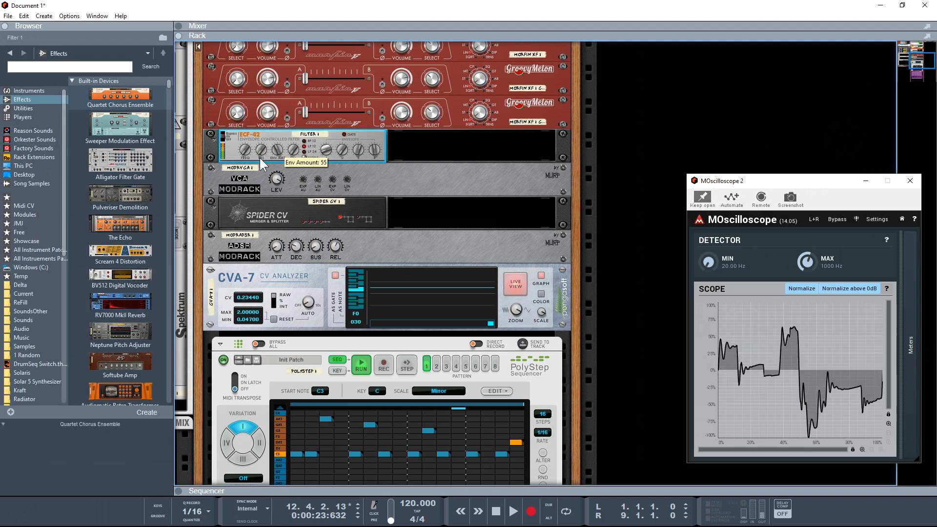
# Raise the ModPanel 8's vertical faders 2 and 3 and set the ECF-42's envelope amount to 45.
pyautogui.scroll(-7, 322, 193)
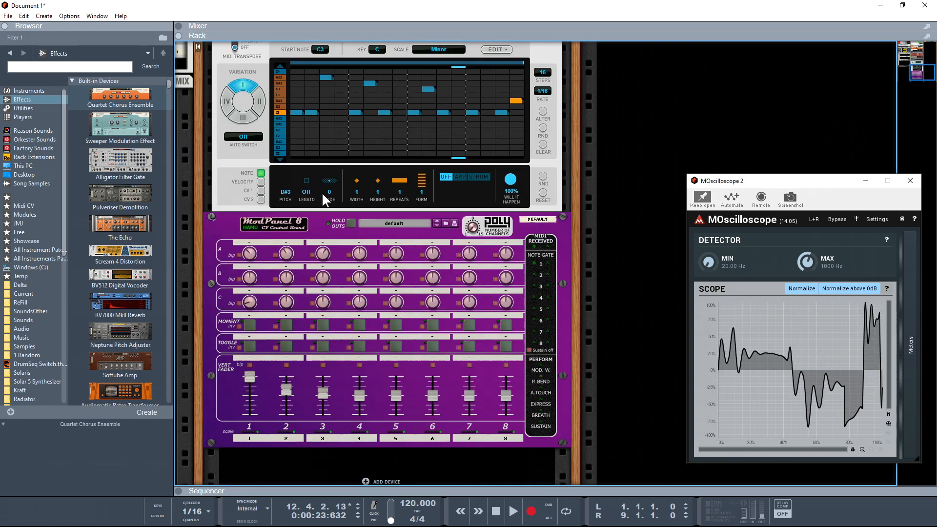
pyautogui.moveTo(283, 393); pyautogui.dragTo(318, 374)
pyautogui.scroll(5, 284, 341)
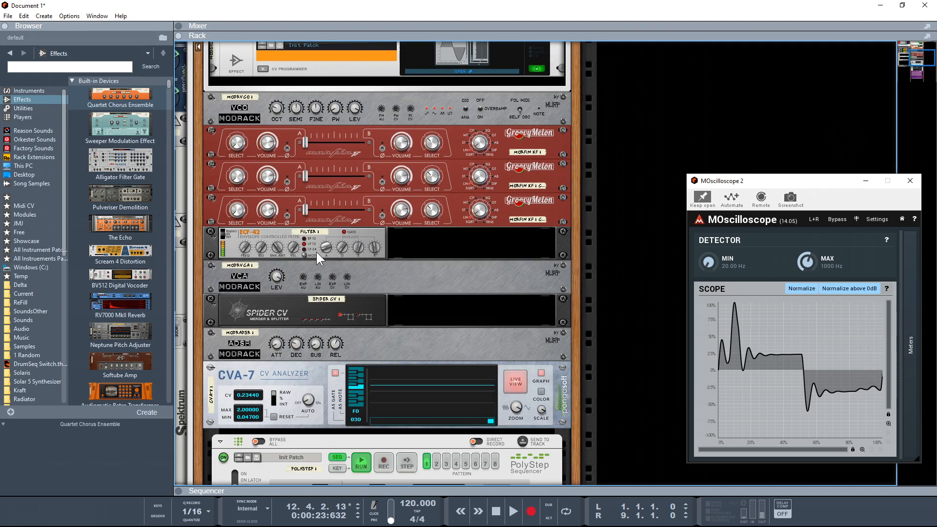
pyautogui.click(276, 246)
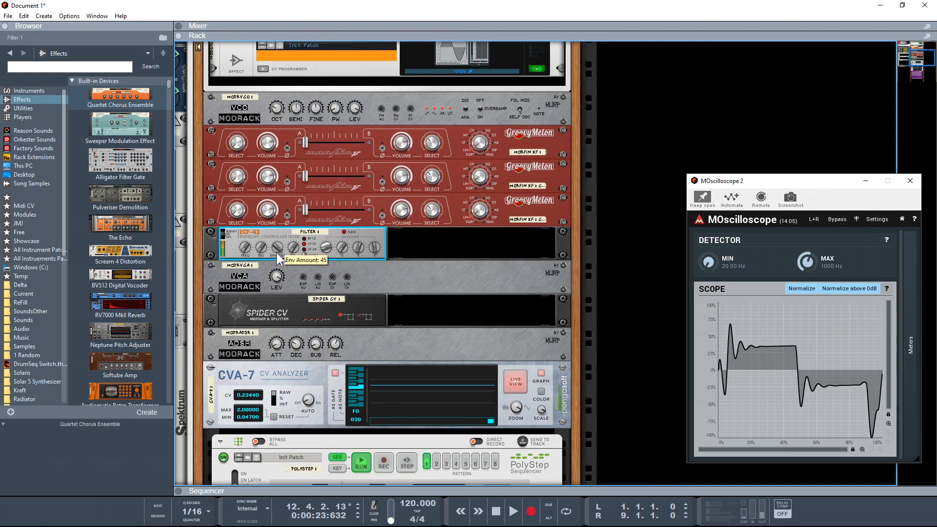
# Vary the ModPanel 8's A 2 and A 3 knobs and set the A 1 knob to 28%.
pyautogui.scroll(-7, 291, 386)
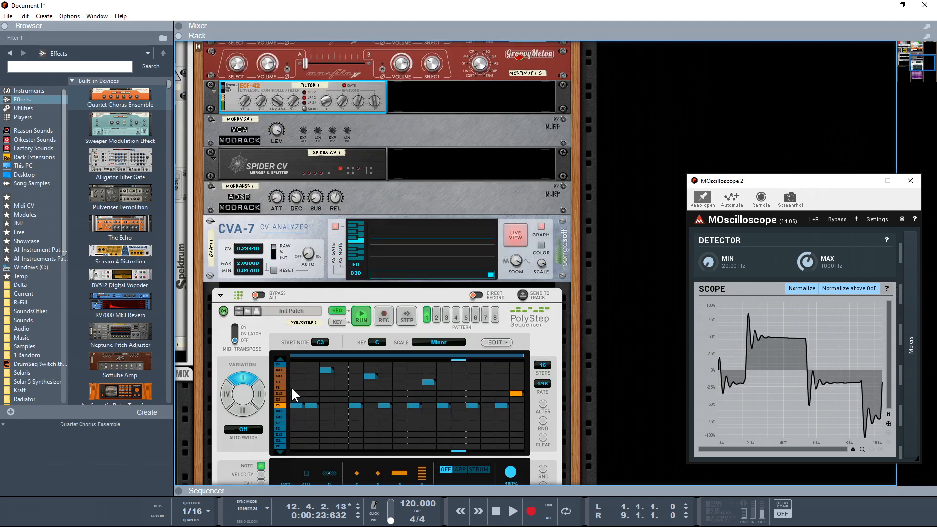
pyautogui.click(288, 347)
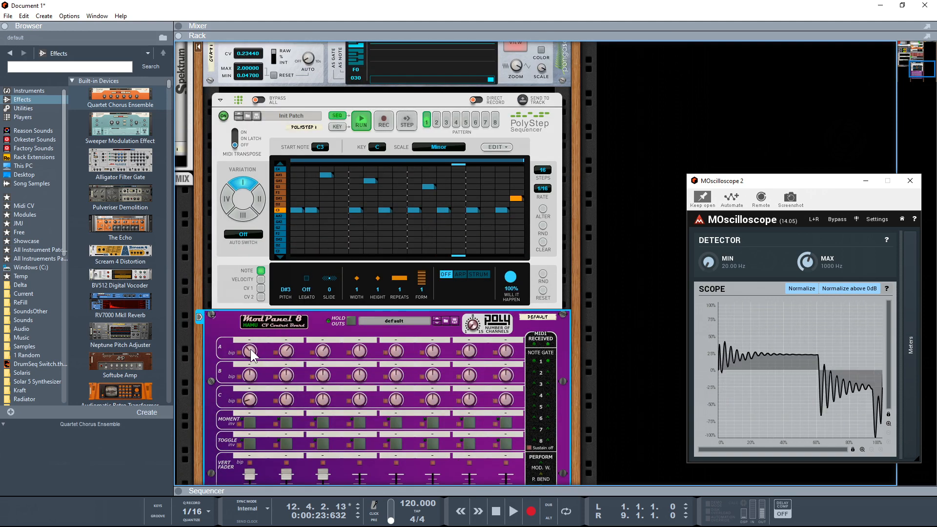
pyautogui.moveTo(249, 362); pyautogui.dragTo(248, 370)
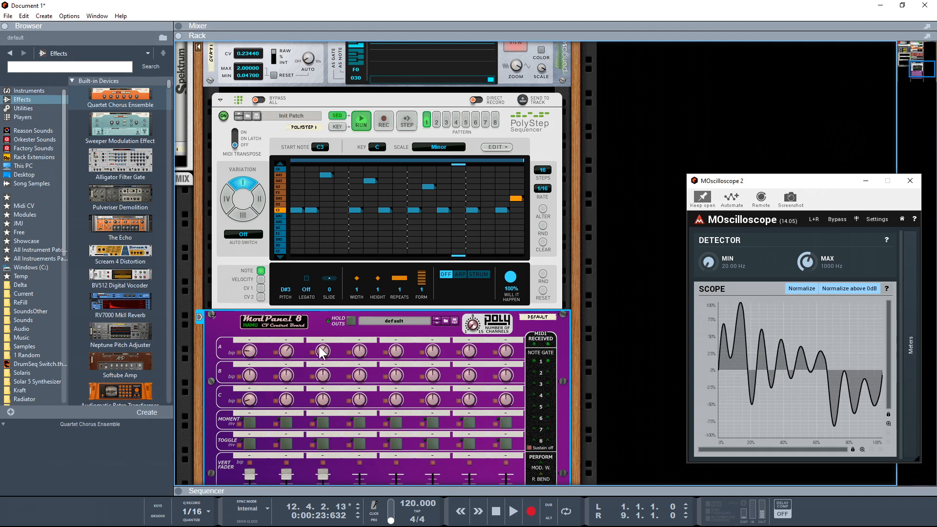
pyautogui.moveTo(322, 351); pyautogui.dragTo(294, 428)
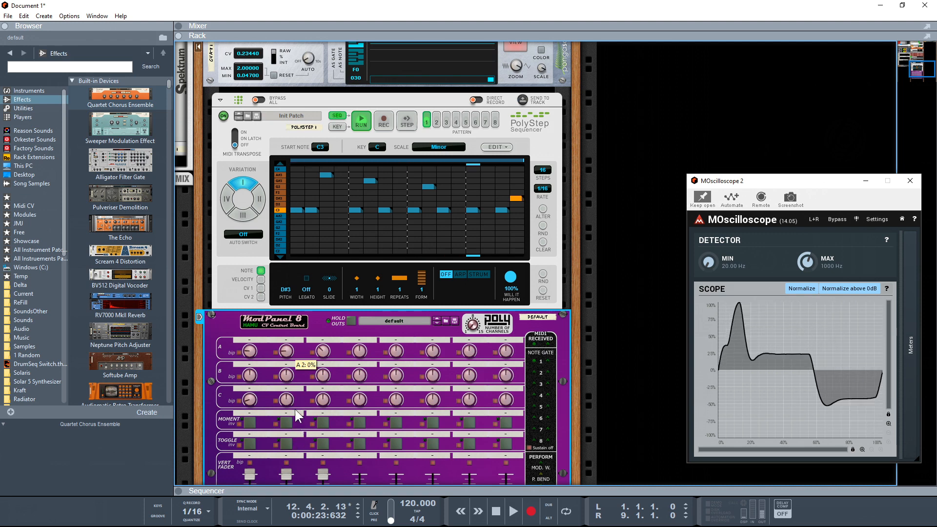
pyautogui.moveTo(321, 342); pyautogui.dragTo(315, 312)
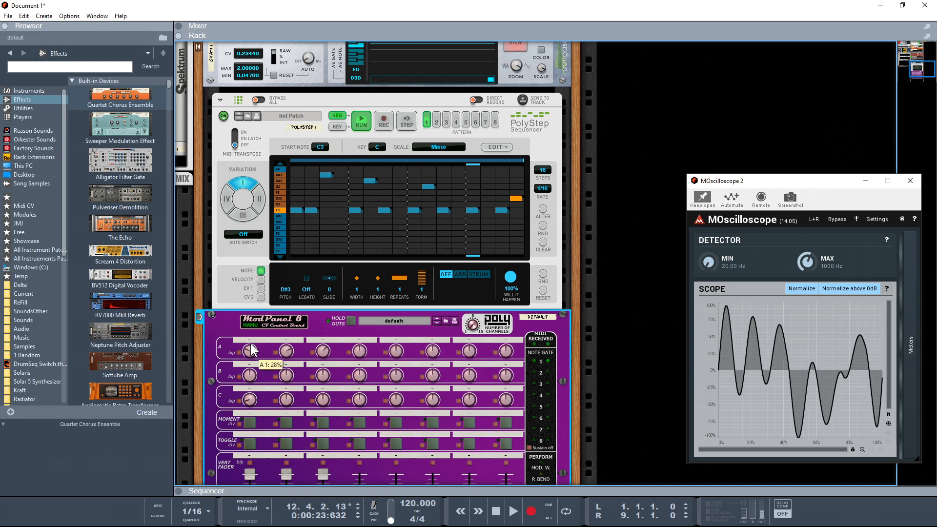
# Fine-tune the ECF-42's envelope amount while the pattern plays.
pyautogui.scroll(5, 298, 349)
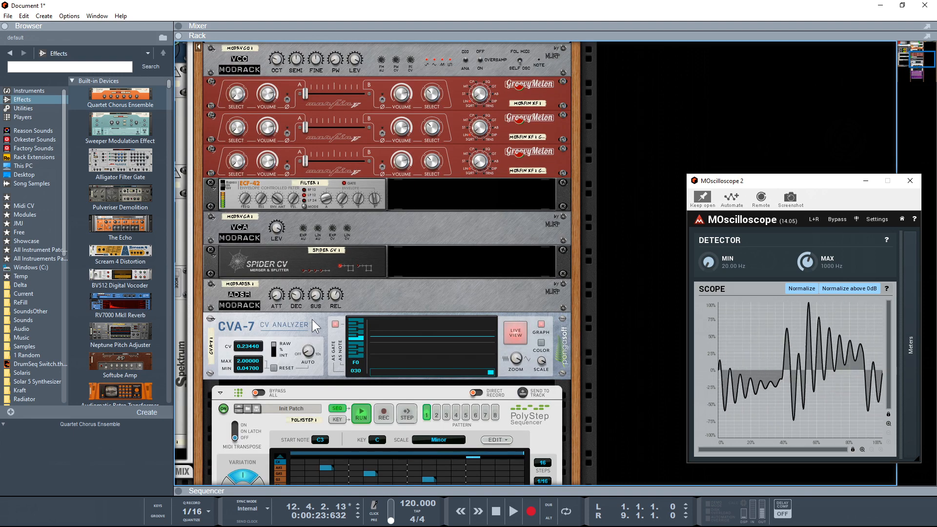
pyautogui.click(279, 197)
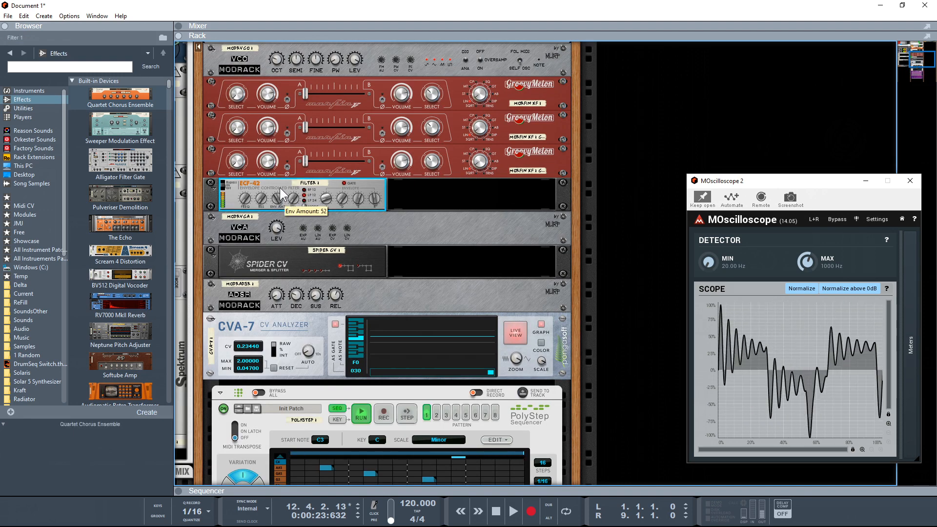
pyautogui.moveTo(280, 175); pyautogui.dragTo(284, 200)
pyautogui.scroll(-5, 330, 371)
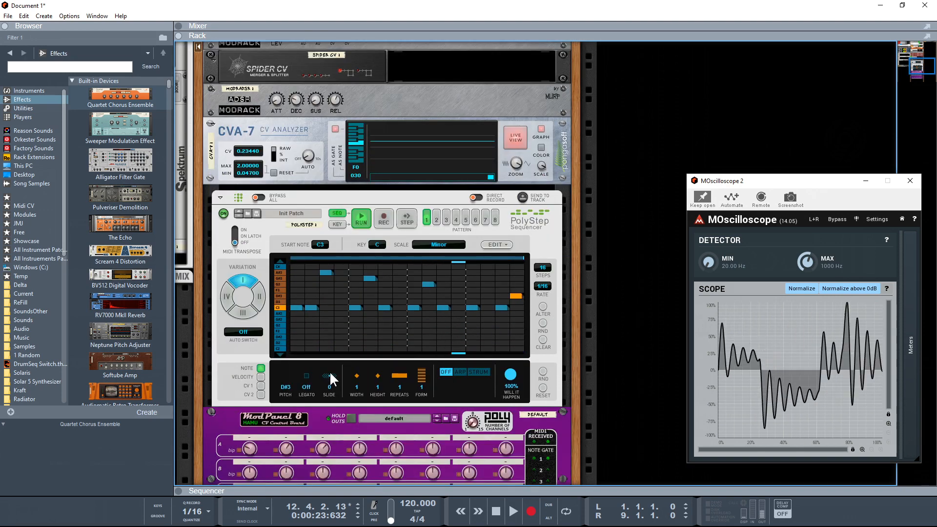
pyautogui.scroll(-1, 330, 373)
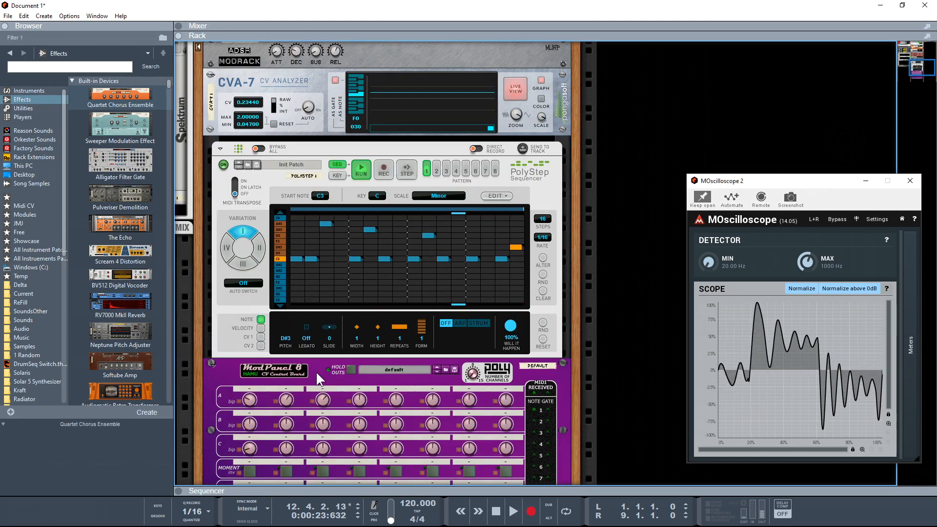